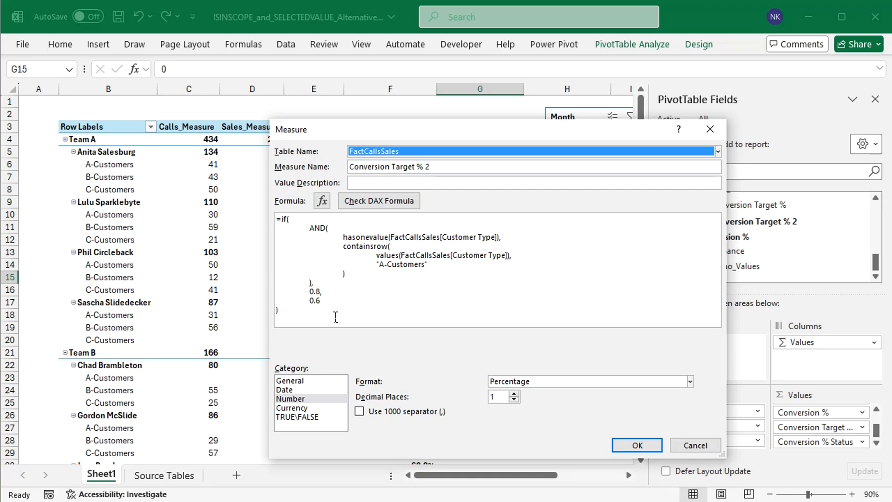
Step: Review the nested IF formula of the Conversion Target % nested IFs measure, including its 0.6 total condition
click(705, 449)
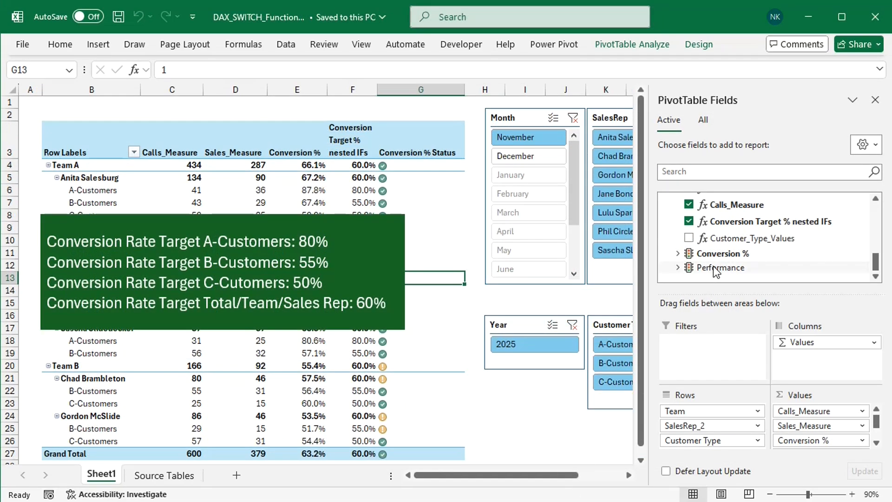
right_click(742, 228)
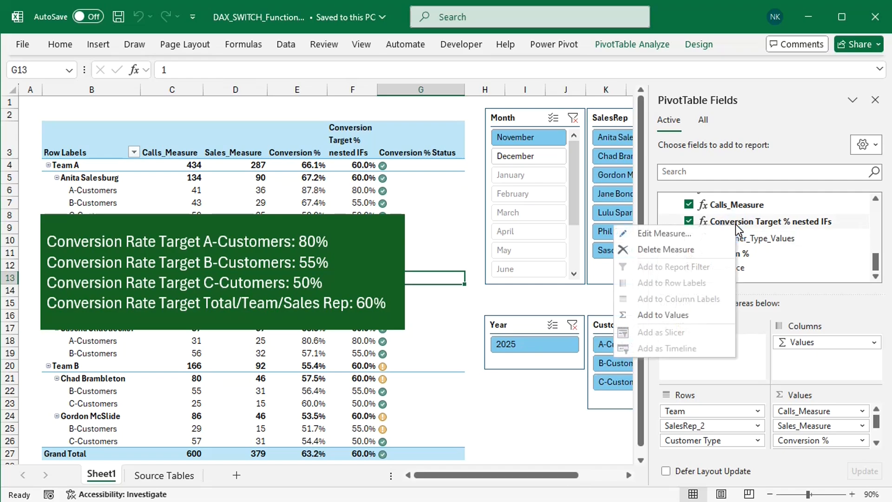
click(675, 232)
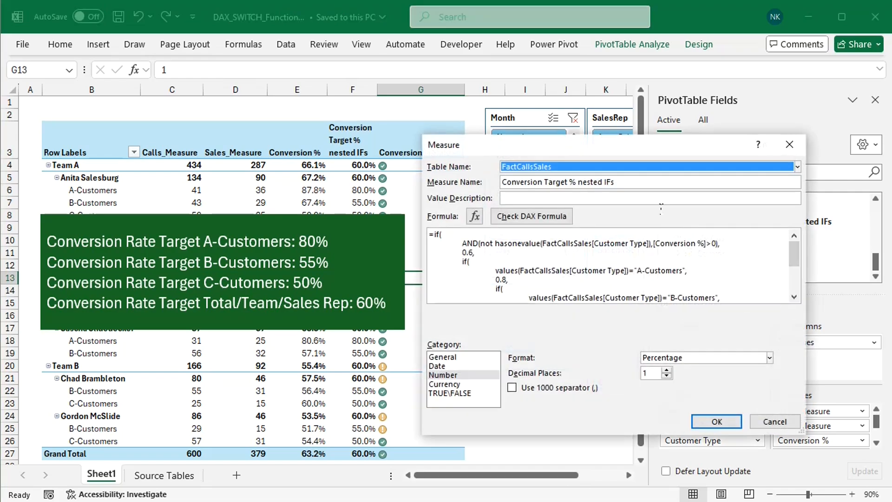
drag(638, 150, 635, 97)
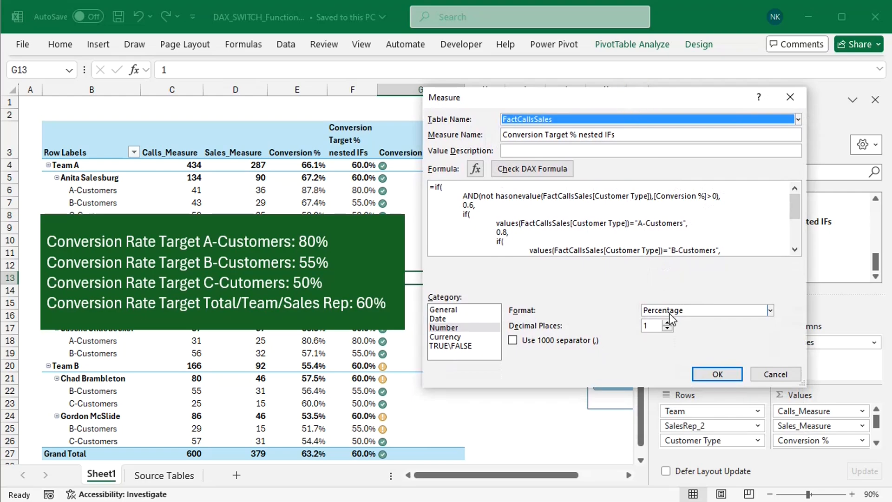
drag(799, 382, 818, 470)
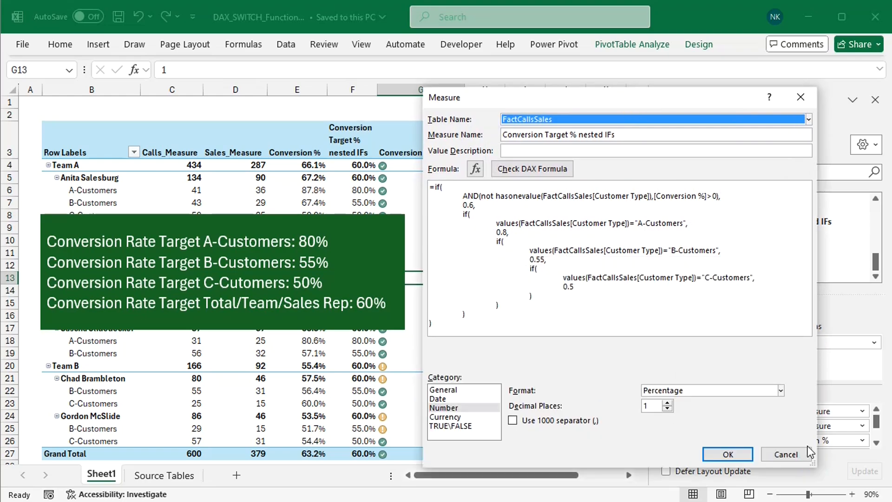
drag(721, 196, 472, 195)
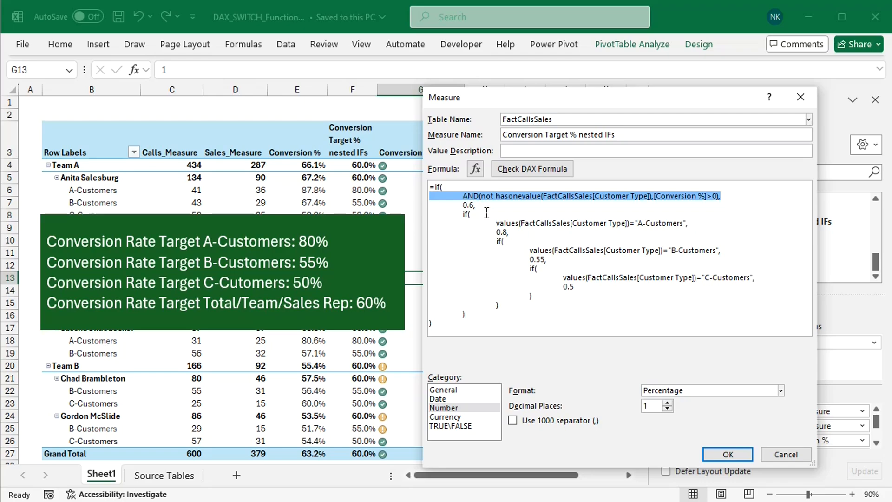
drag(475, 205, 462, 205)
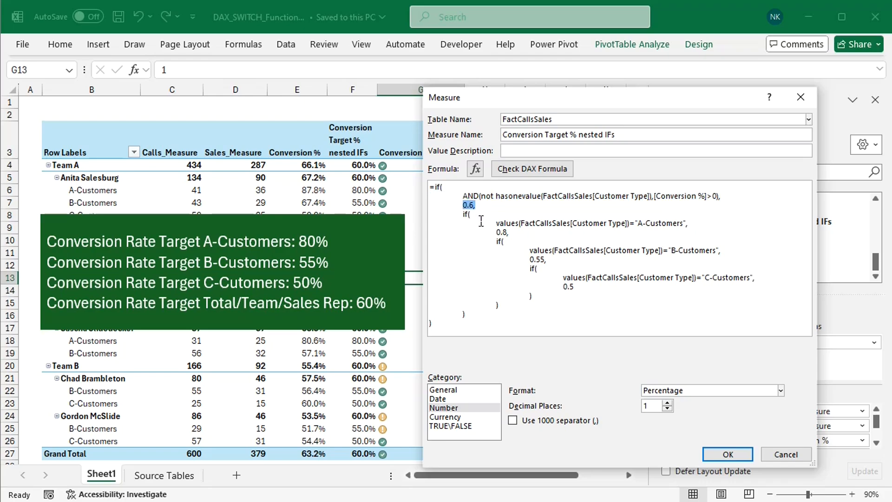
drag(471, 215, 464, 214)
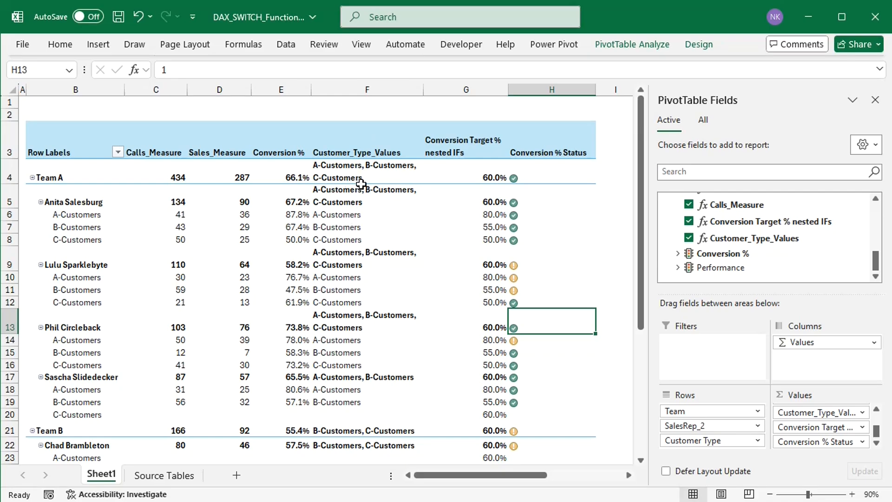
Step: Remove the Conversion Target % nested IFs measure from the PivotTable and start a new Power Pivot measure
mouse_move(339, 172)
click(690, 222)
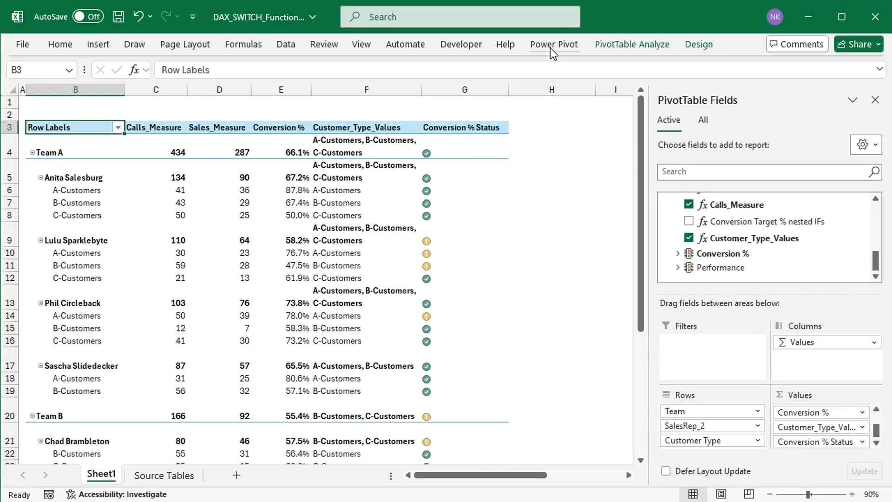
click(551, 47)
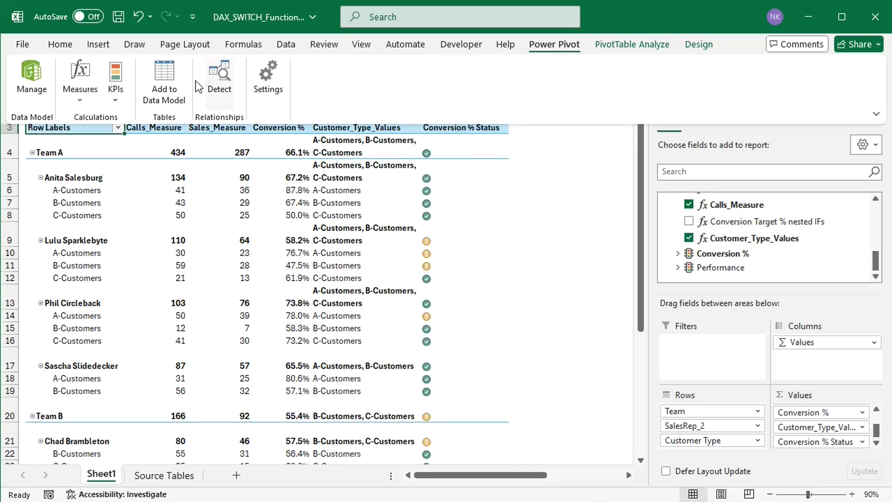
click(83, 93)
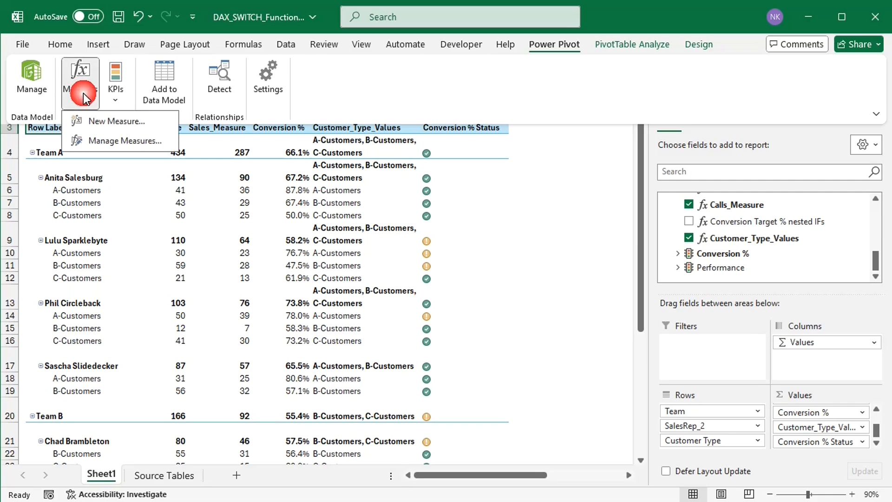
click(93, 125)
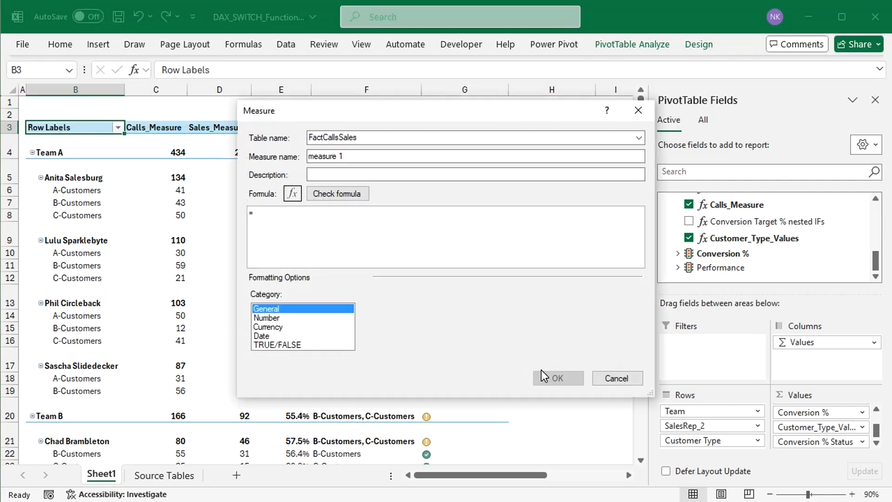
Step: Name the new measure "Conversion Target % SWITCH"
click(360, 156)
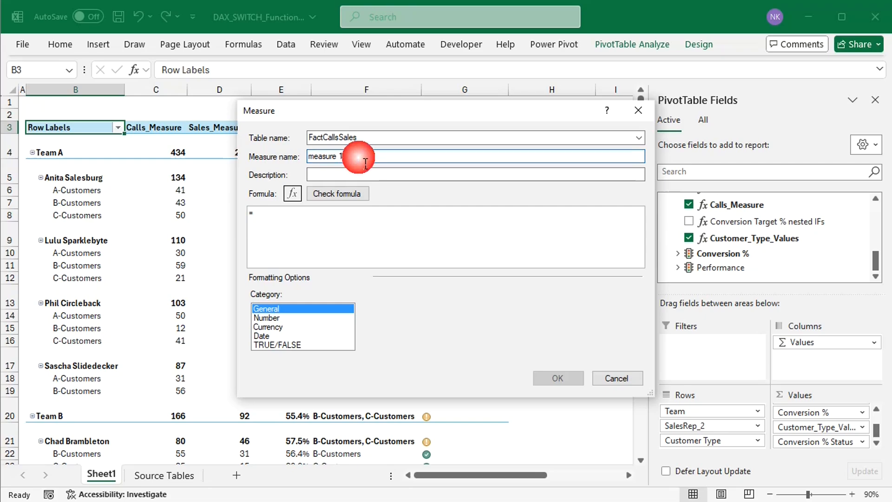
key(BackSpace)
key(BackSpace)
key(BackSpace)
key(BackSpace)
key(BackSpace)
key(BackSpace)
key(BackSpace)
key(BackSpace)
key(BackSpace)
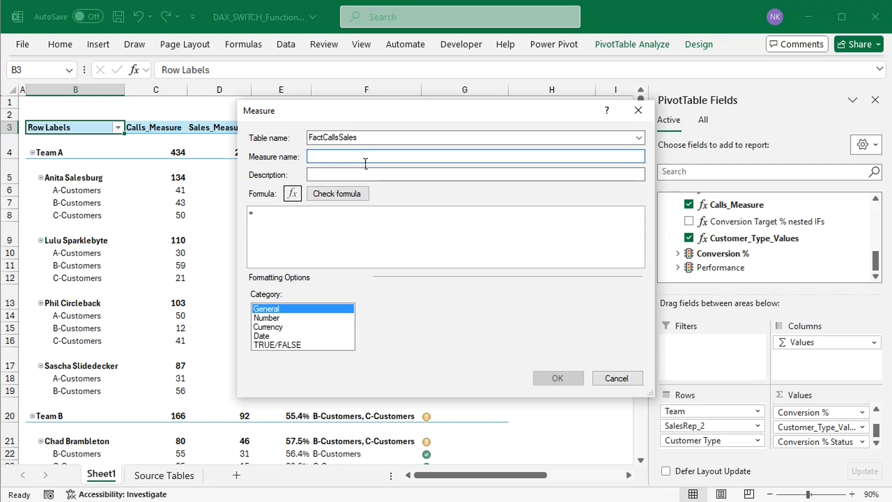
text(Conversion Target )
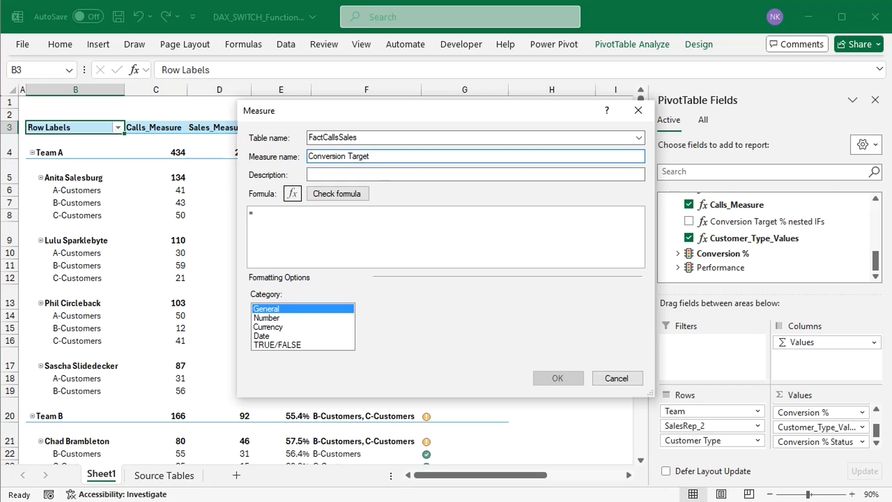
text(% SWITCH)
Step: Begin the measure formula on a new line with switch( and the expression max(FactCallsSales[Customer Type]), indented below it
click(302, 213)
key(Return)
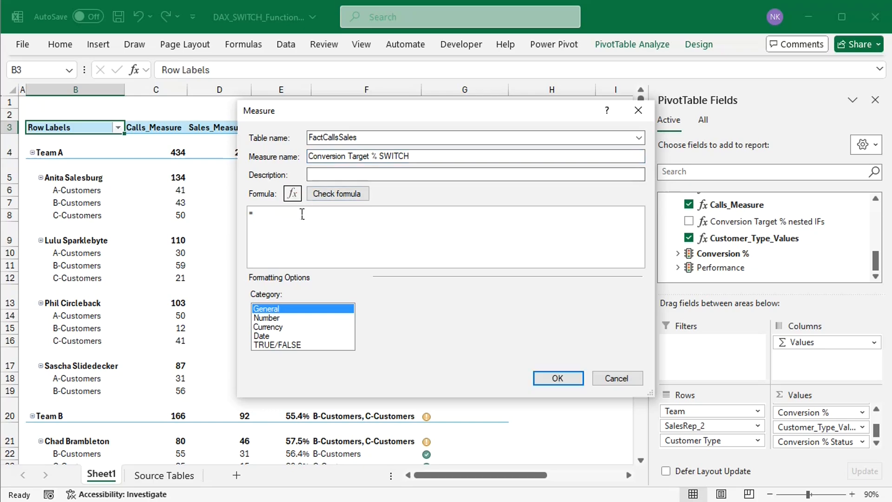
text(switch)
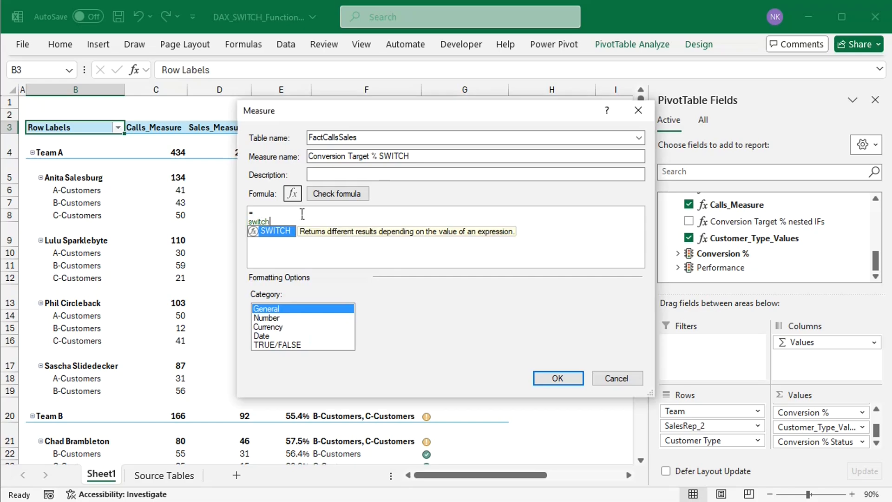
text(()
key(Return)
key(Tab)
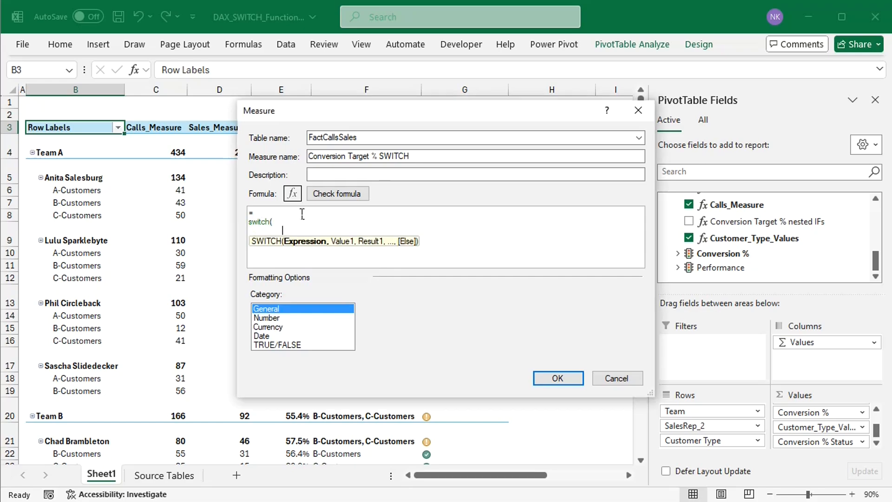
text(max)
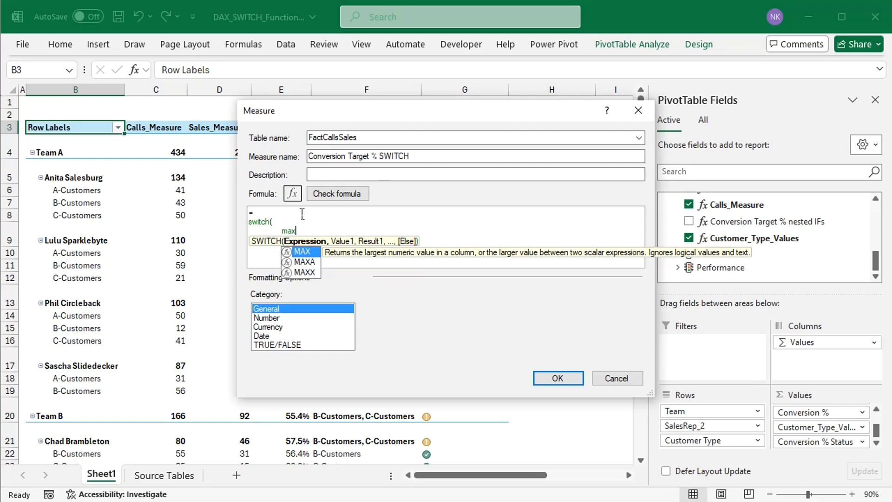
text((cu)
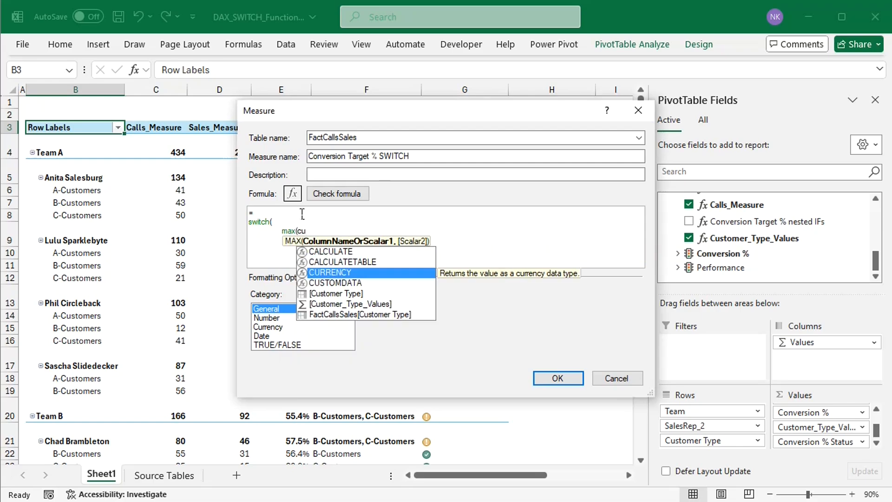
double_click(364, 312)
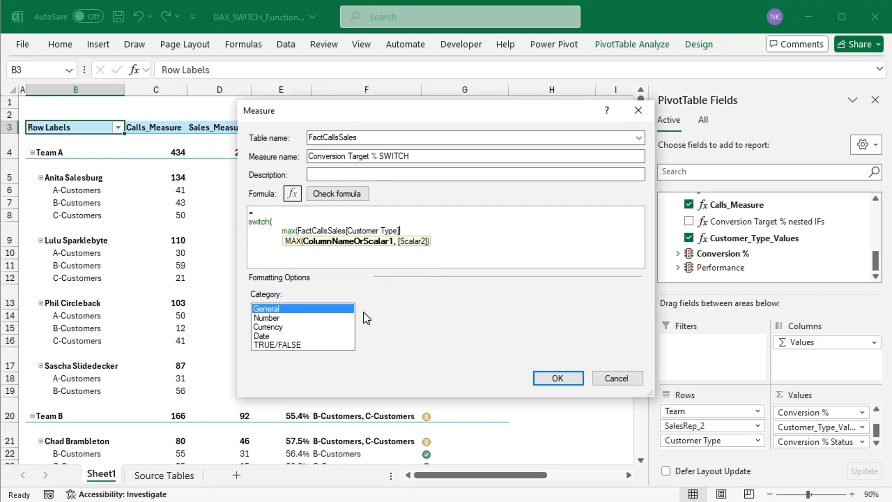
text(),)
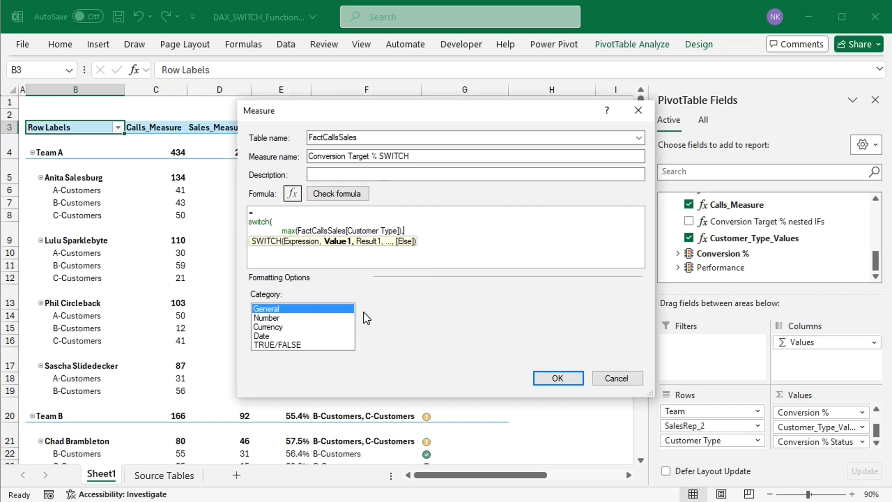
key(Return)
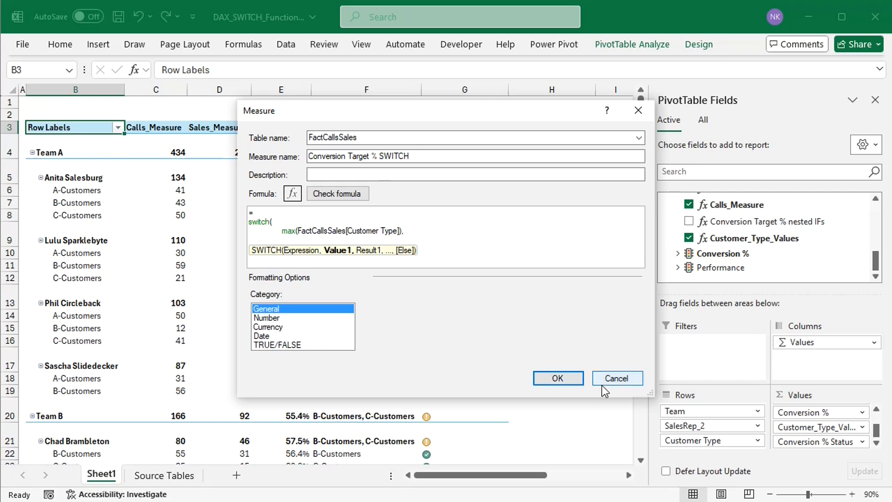
Step: Enlarge the measure dialog and add the first SWITCH pair, "A-Customers",0.8, to the formula
drag(660, 401, 670, 474)
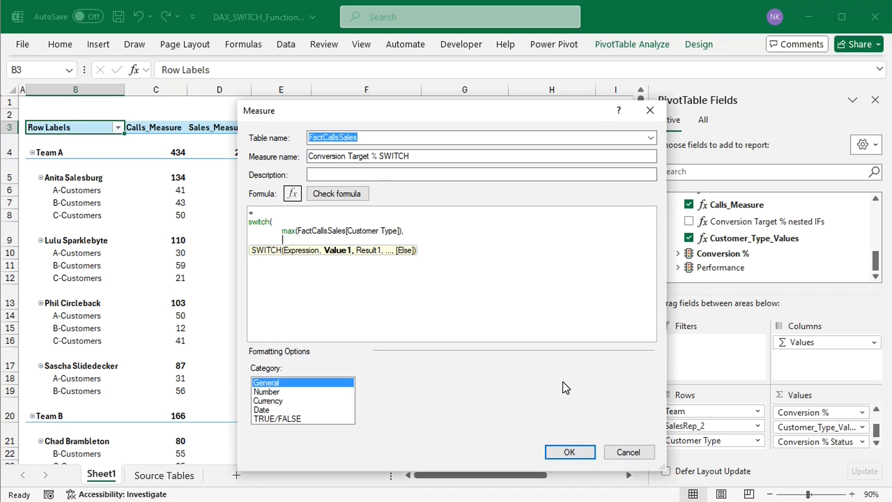
text("A-Customers",)
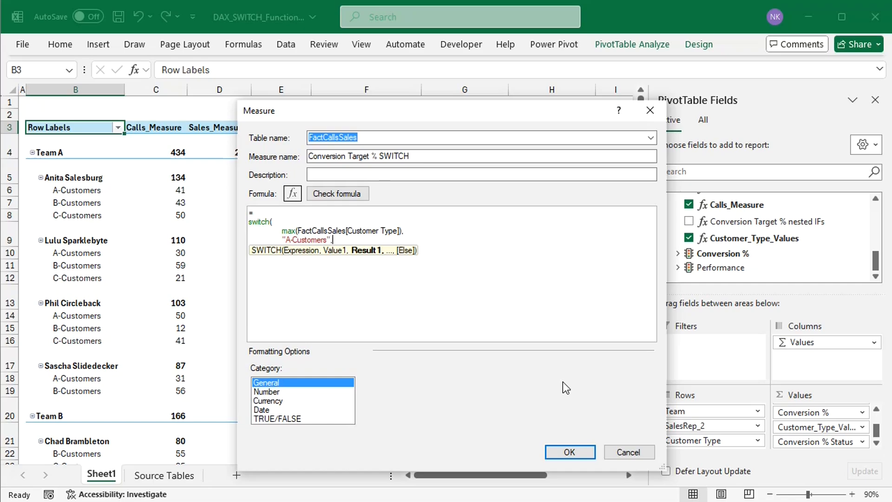
text(0.8,)
Step: Add the SWITCH pair "B-Customers",0.55, on a new indented line of the formula
key(Return)
key(Tab)
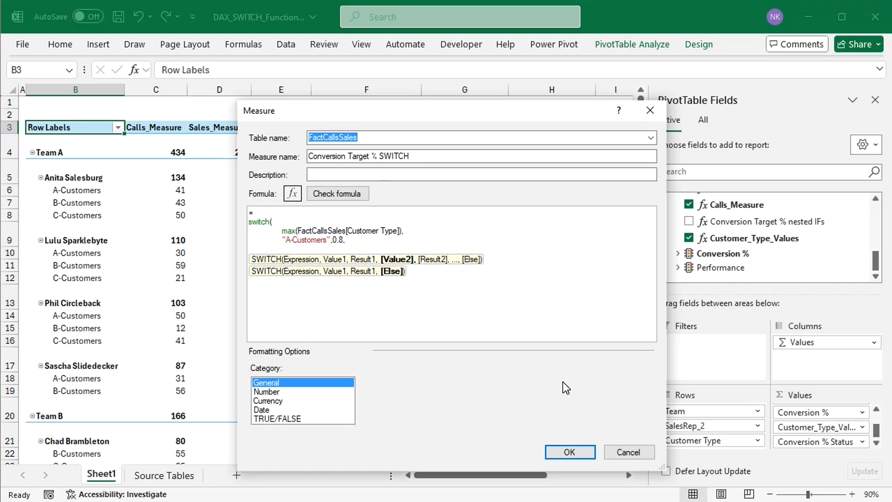
text("B-Customers",0.55)
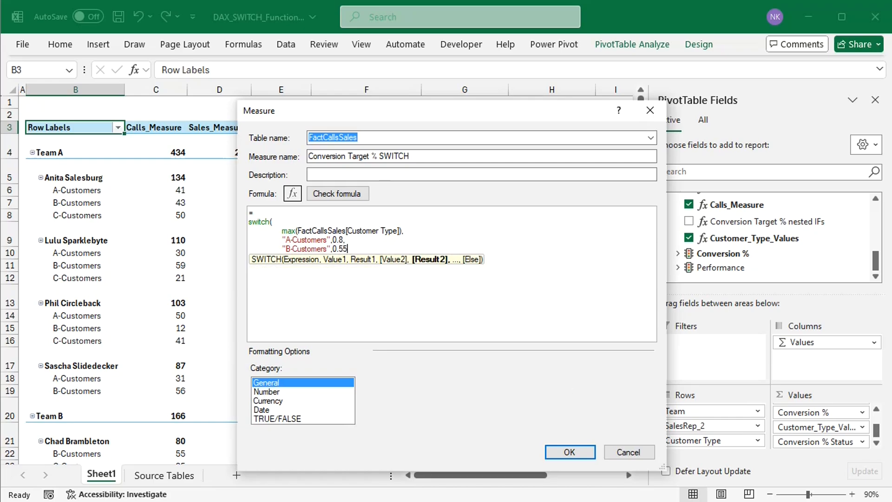
text(,)
Step: Add the SWITCH pair "C-Customers",0.5, on the following indented line of the formula
key(Return)
key(Tab)
text(")
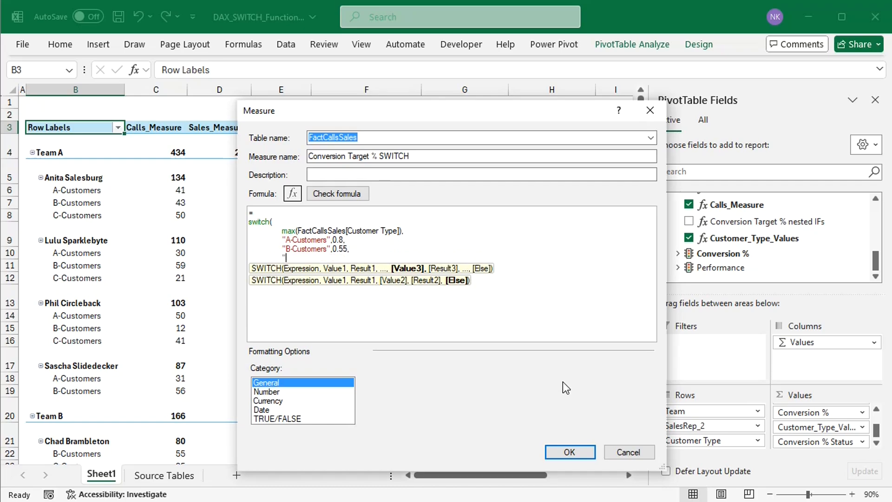
text(C-Customers",0.5)
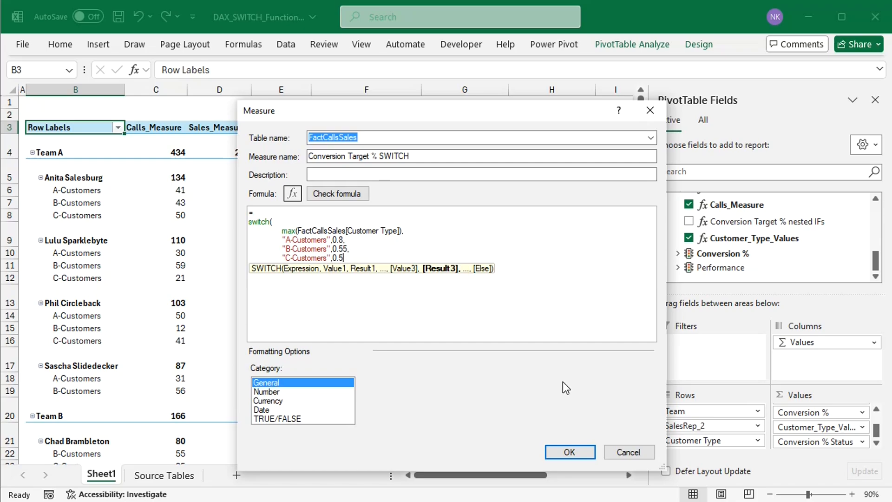
text(,)
Step: Add 0.6 as the SWITCH else result and close the function's parenthesis on its own line
key(Return)
text(0)
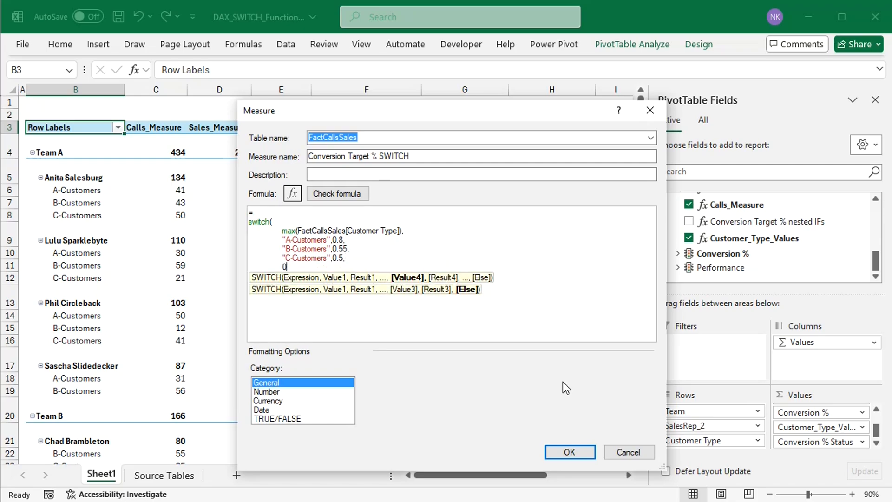
text(.6)
key(Return)
text())
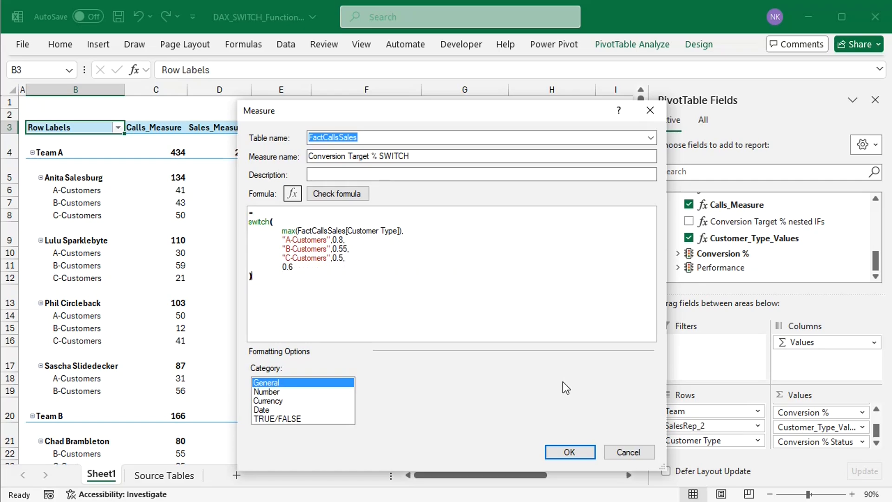
Step: Format the measure as a Number in Percentage format with 1 decimal place
click(305, 391)
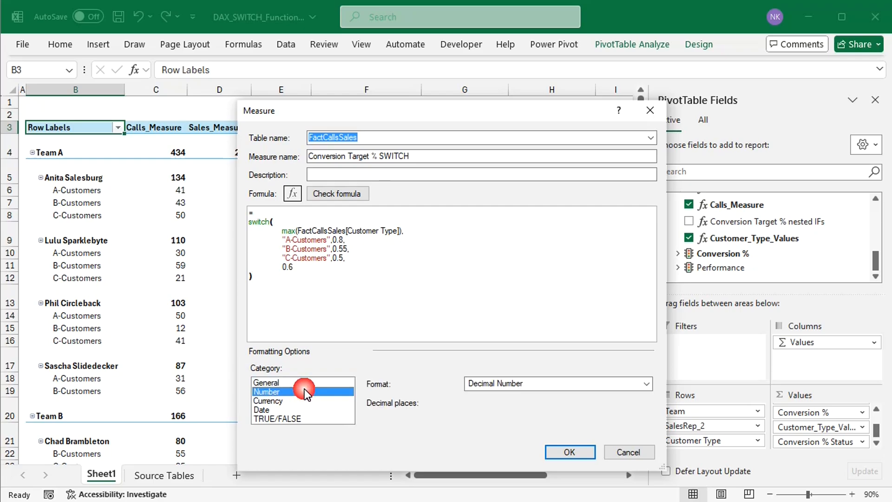
click(647, 384)
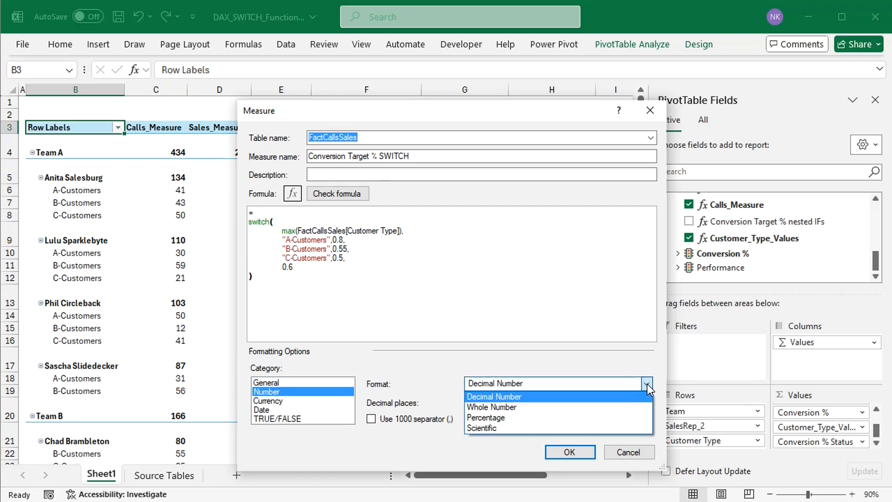
click(529, 417)
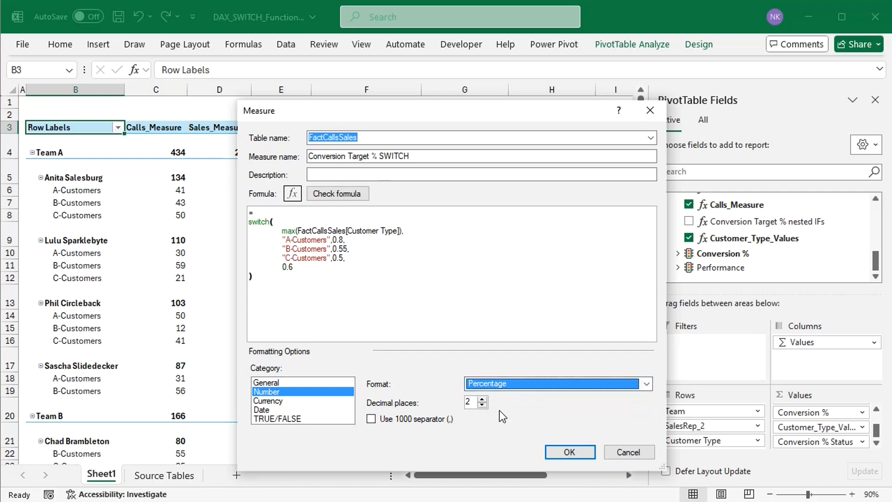
click(482, 405)
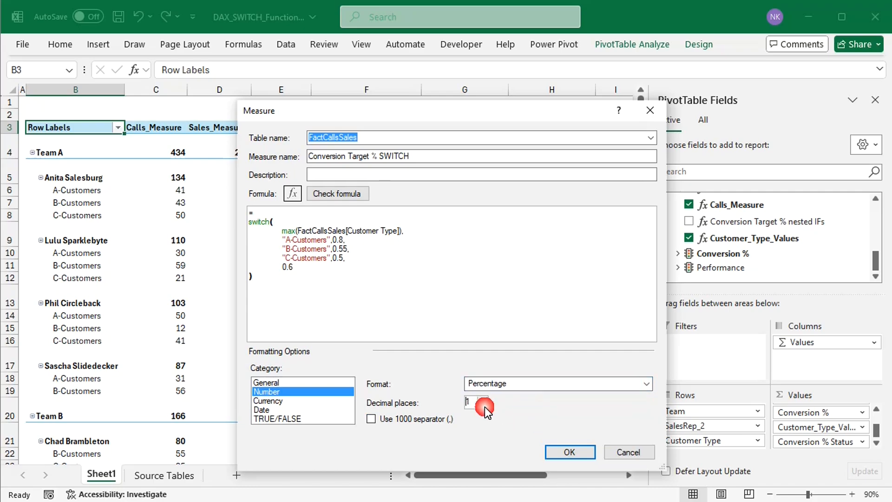
Step: Save the Conversion Target % SWITCH measure to the FactCallsSales table
click(570, 453)
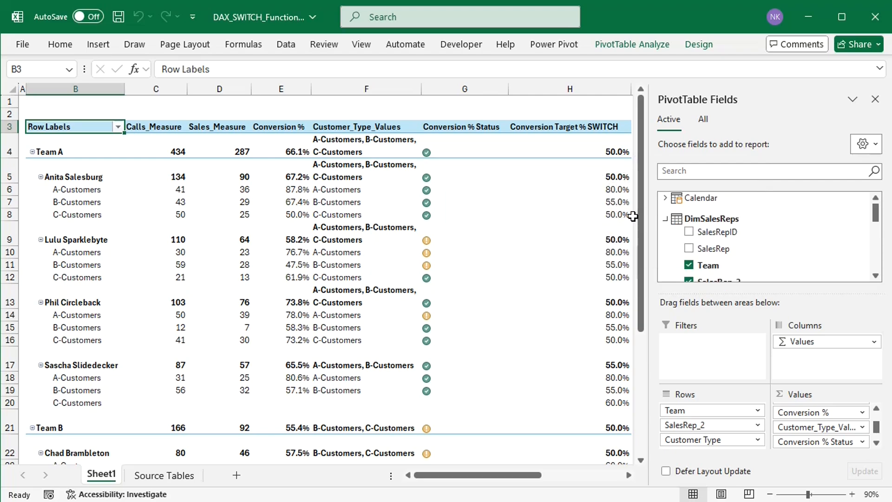
mouse_move(633, 217)
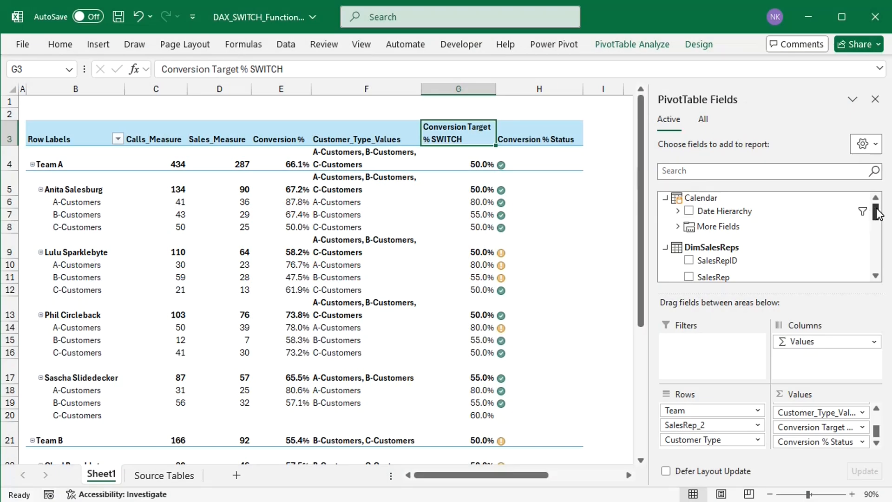
Step: Edit the Conversion Target % SWITCH measure, replacing the max(FactCallsSales[Customer Type]) expression with true()
drag(876, 207, 877, 265)
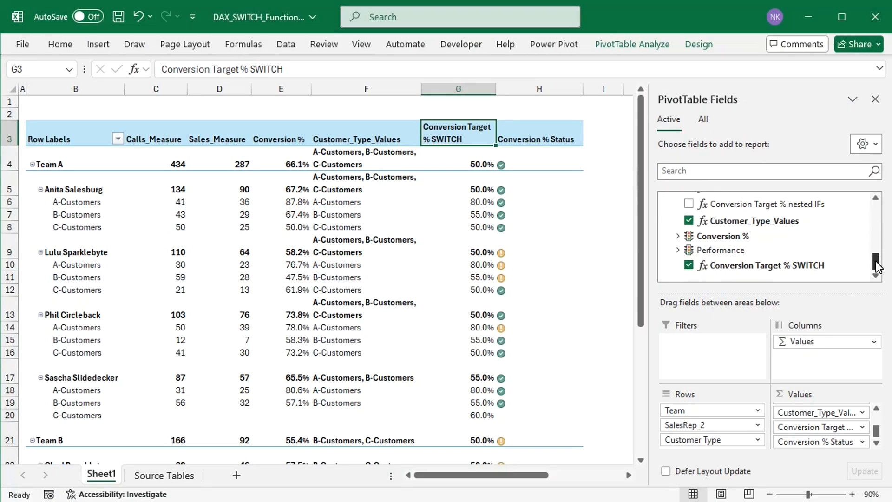
right_click(803, 270)
click(746, 266)
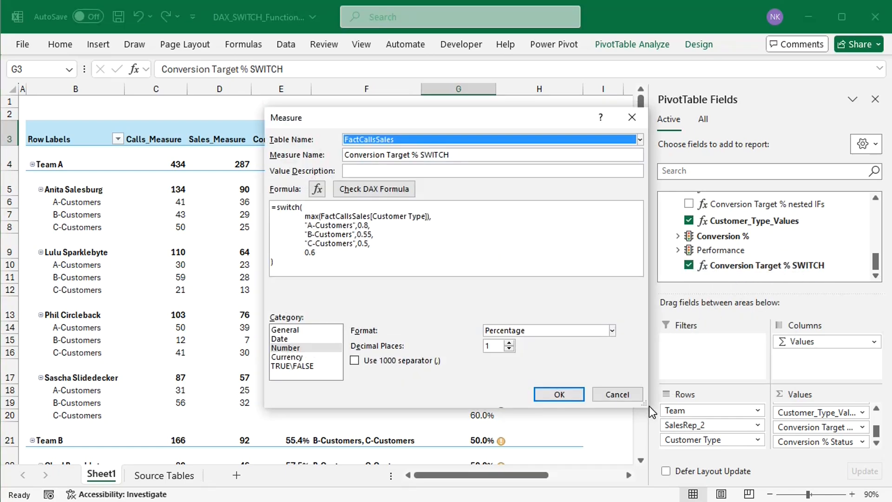
drag(645, 405, 698, 467)
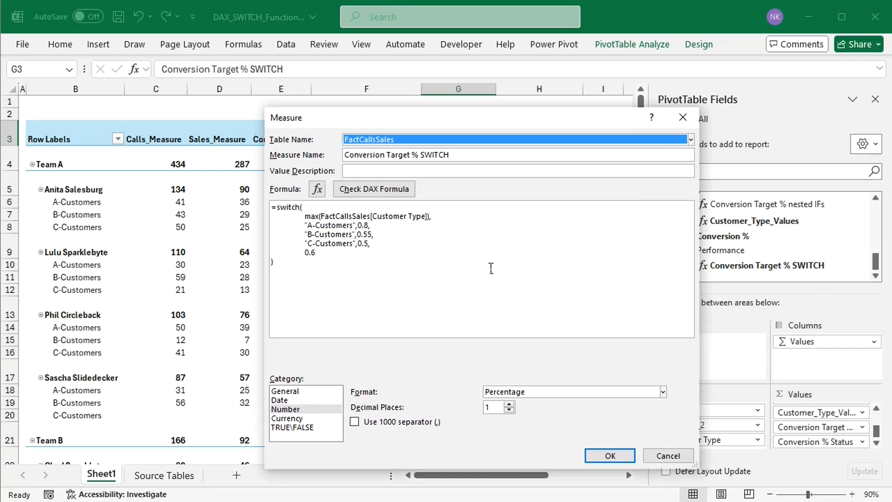
drag(434, 216, 305, 216)
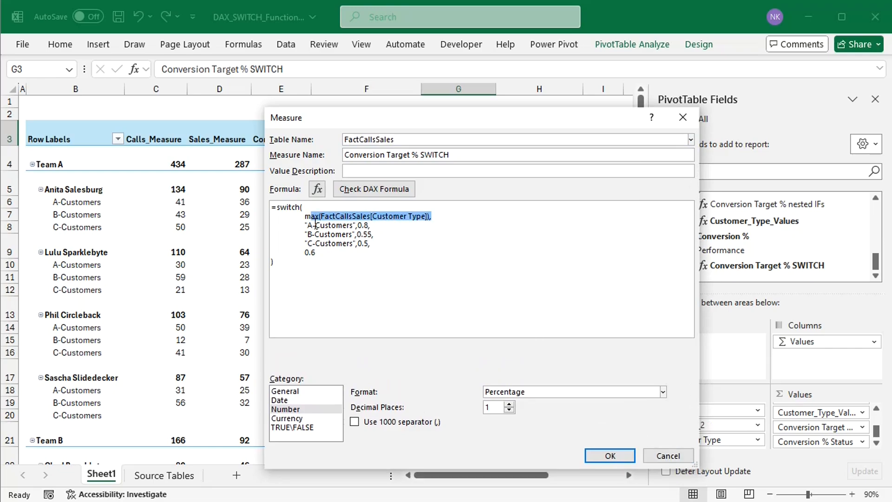
text(true())
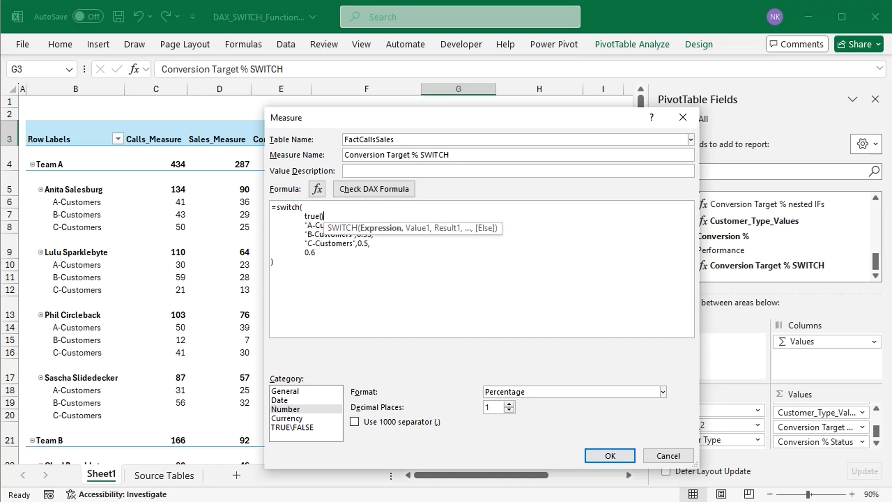
text(,)
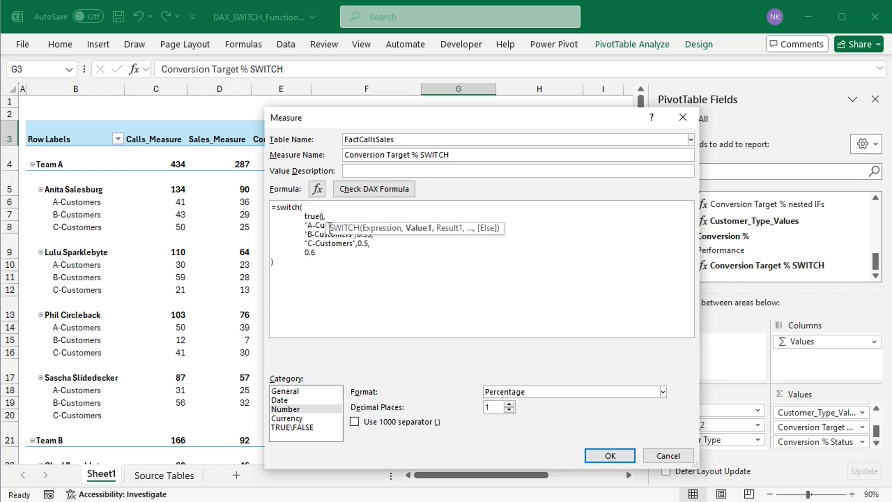
Step: Insert the condition pair not hasonevalue(FactCallsSales[Customer Type]),0.6, on a new indented line directly below true()
click(311, 228)
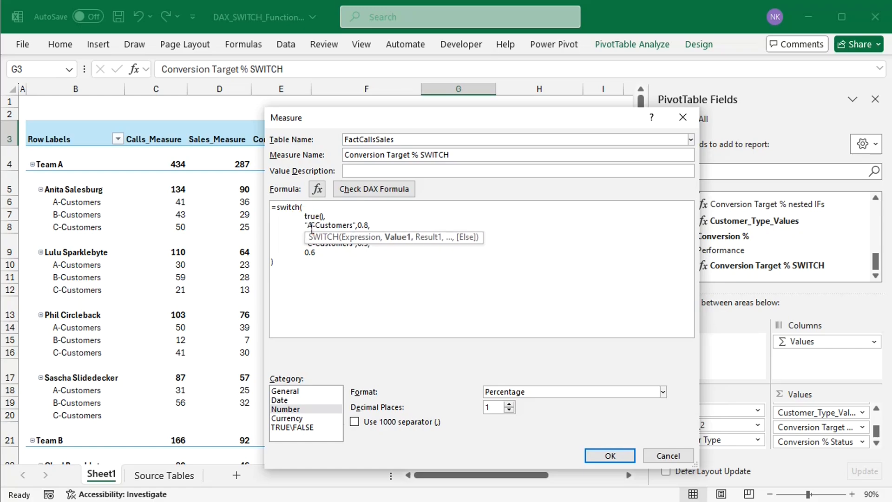
key(Return)
key(Tab)
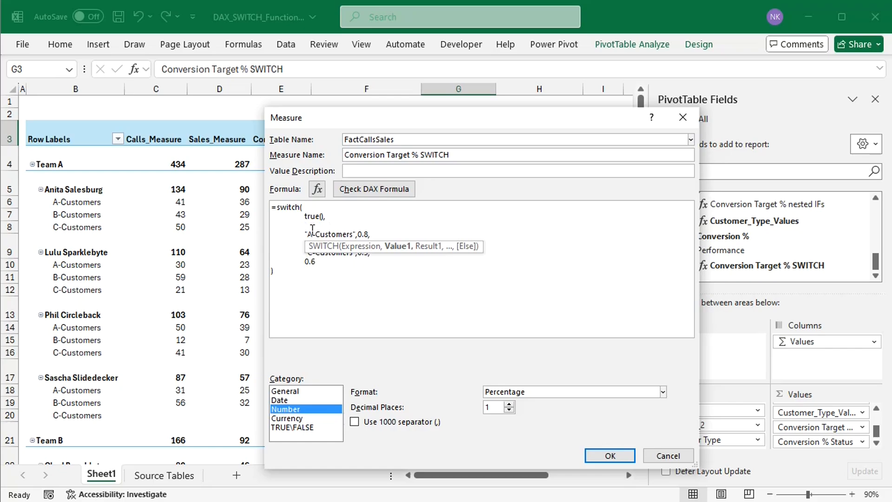
click(312, 227)
text(not)
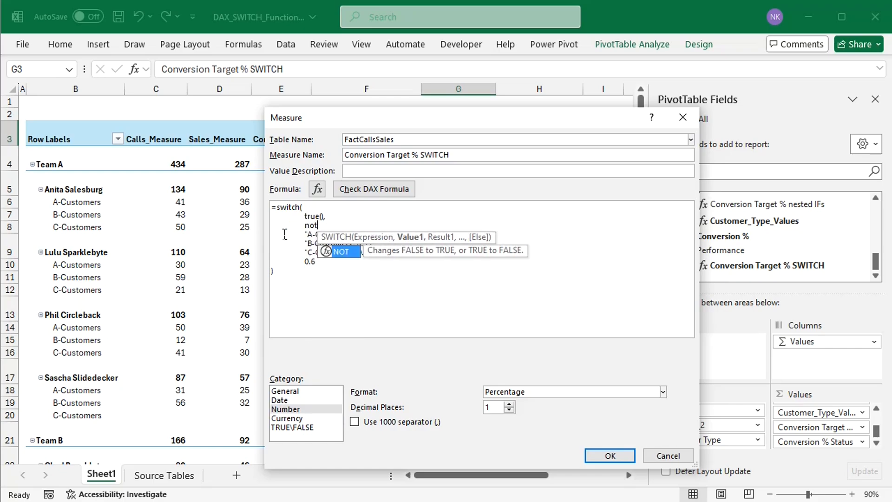
text( haso)
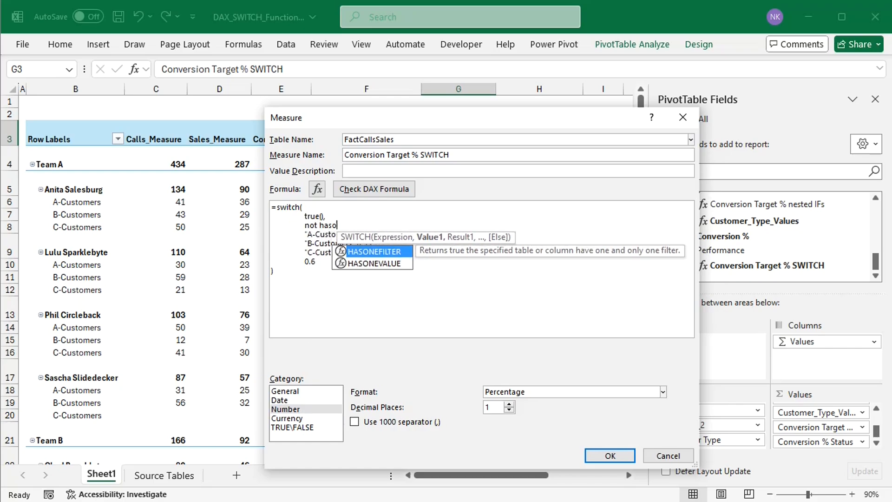
text(nevalue)
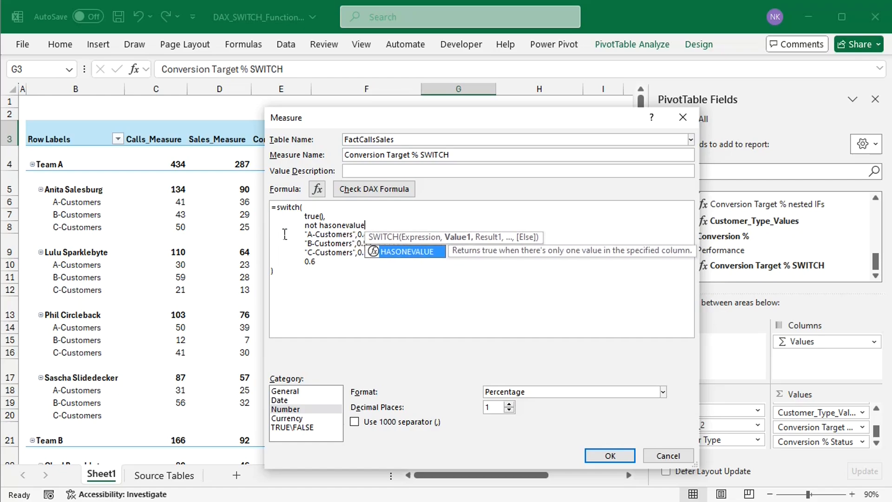
text(()
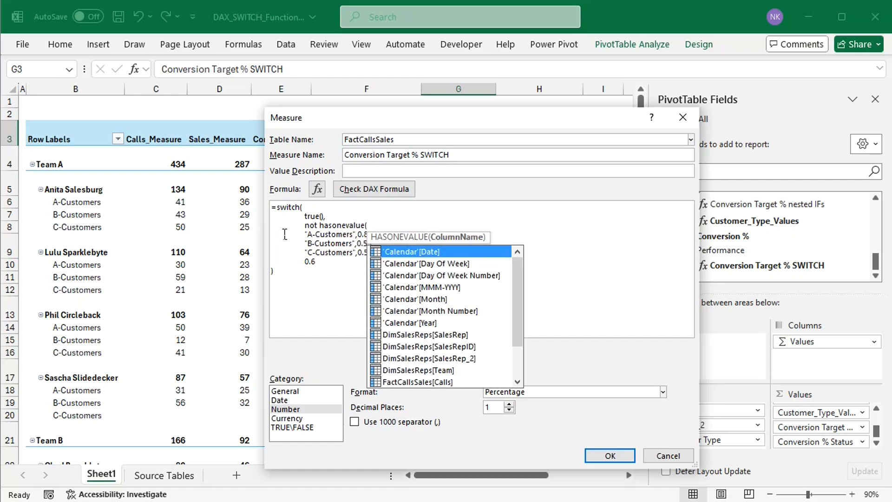
text(cu)
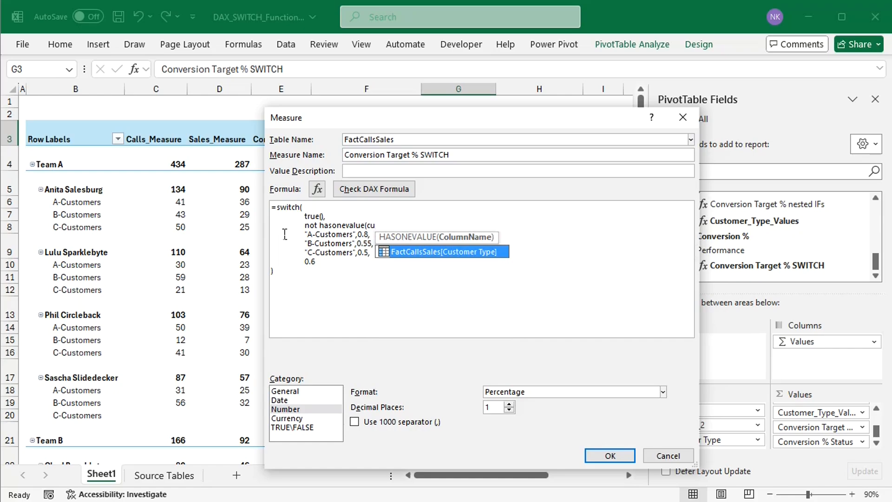
double_click(440, 255)
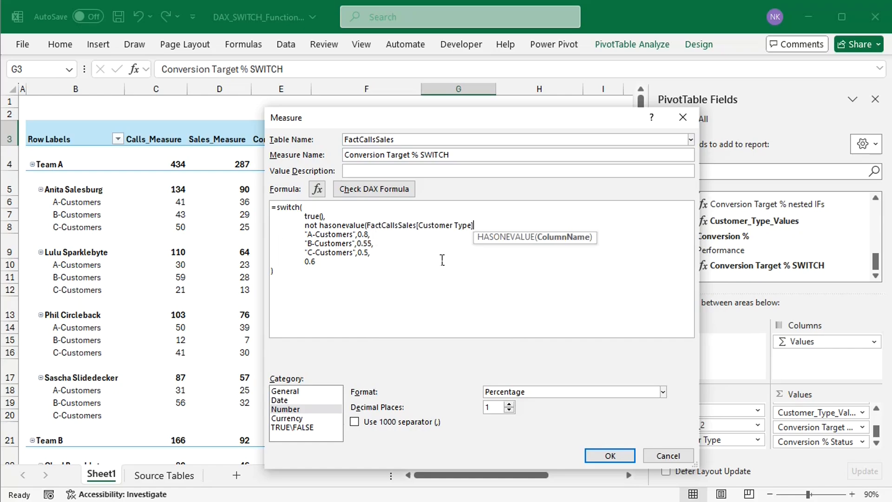
text())
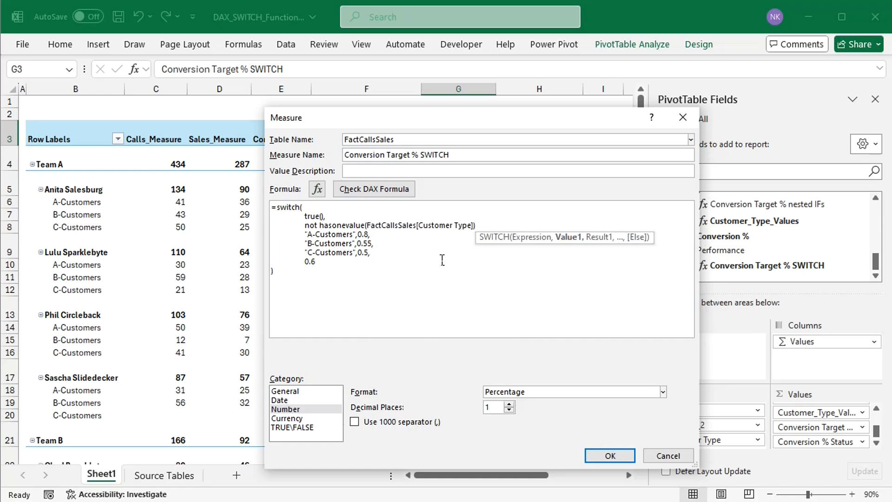
text(,0.)
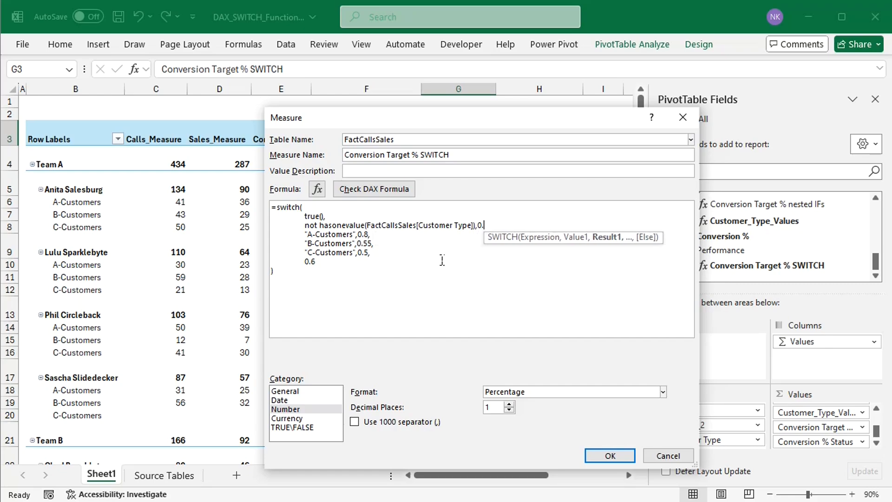
text(6,)
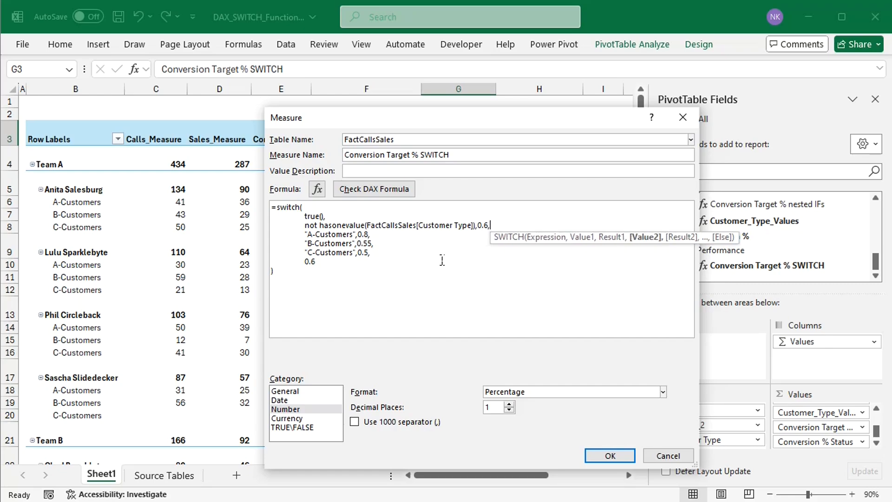
Step: Turn the "A-Customers" value into a condition by putting values(FactCallsSales[Customer Type])= in front of it
click(304, 234)
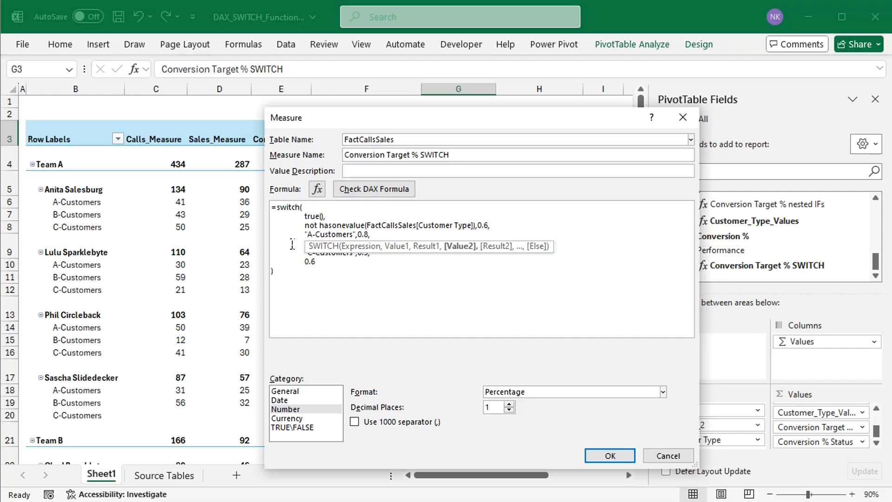
text(values(cu)
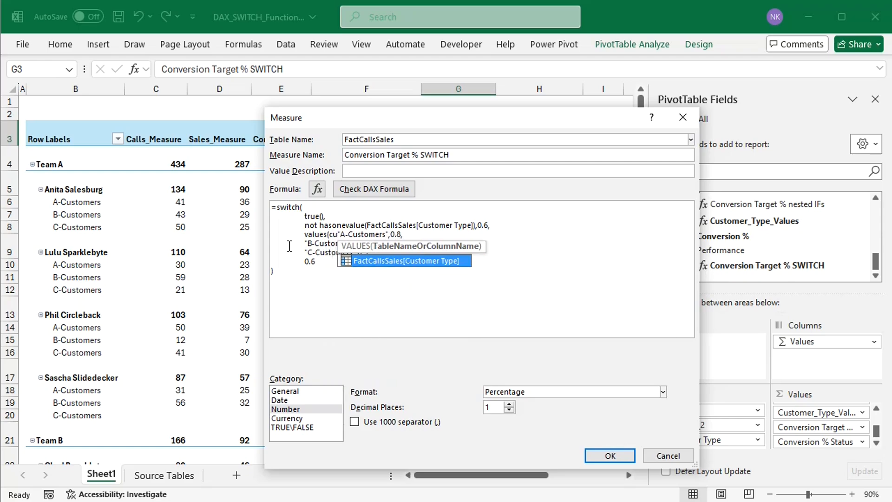
double_click(374, 263)
text()=)
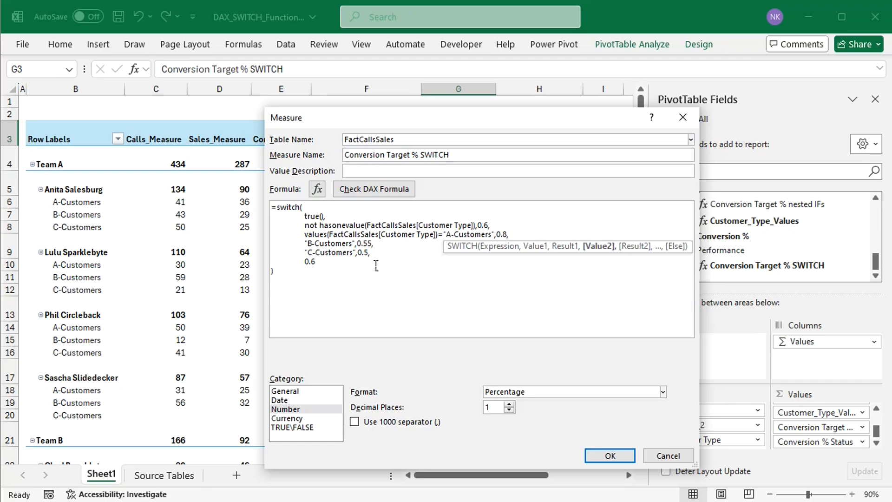
Step: Put values(FactCallsSales[Customer Type])= in front of "B-Customers" to make it a condition as well
click(307, 243)
text(value)
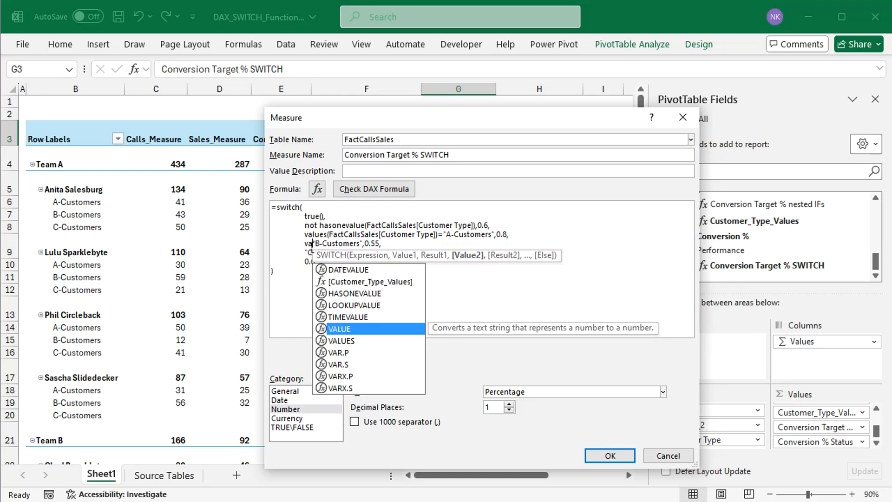
text(s()
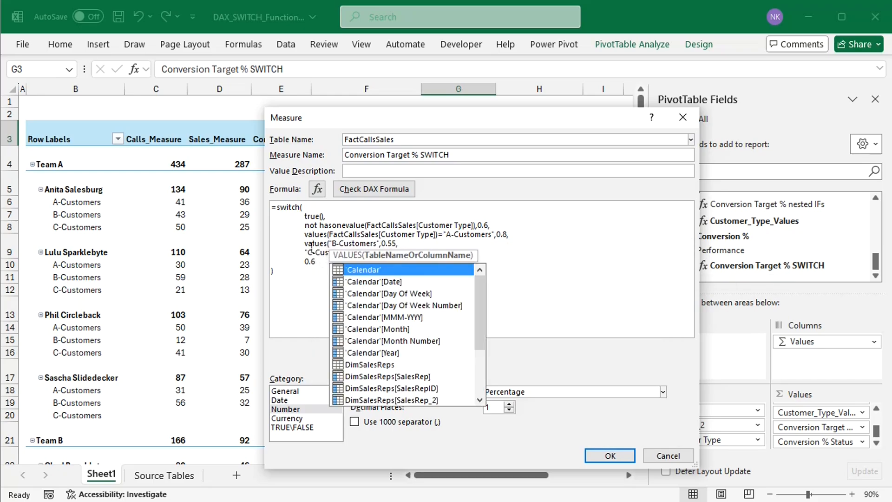
text(cu)
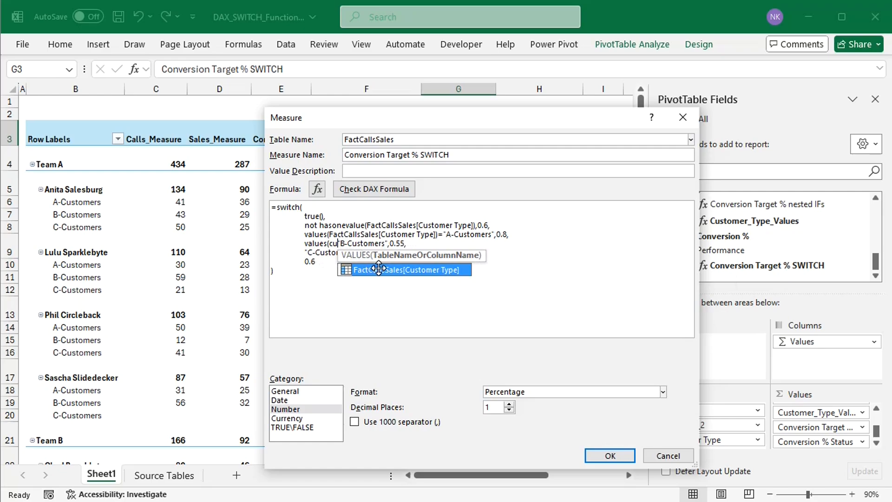
double_click(379, 268)
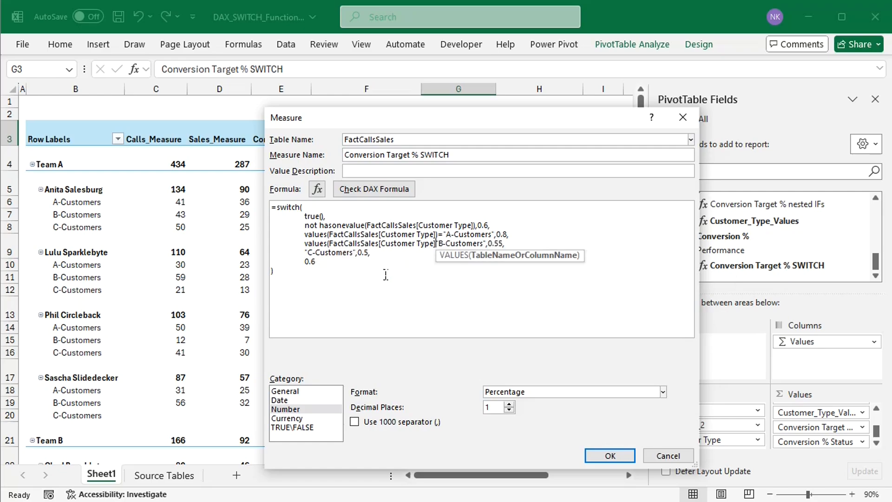
text()=)
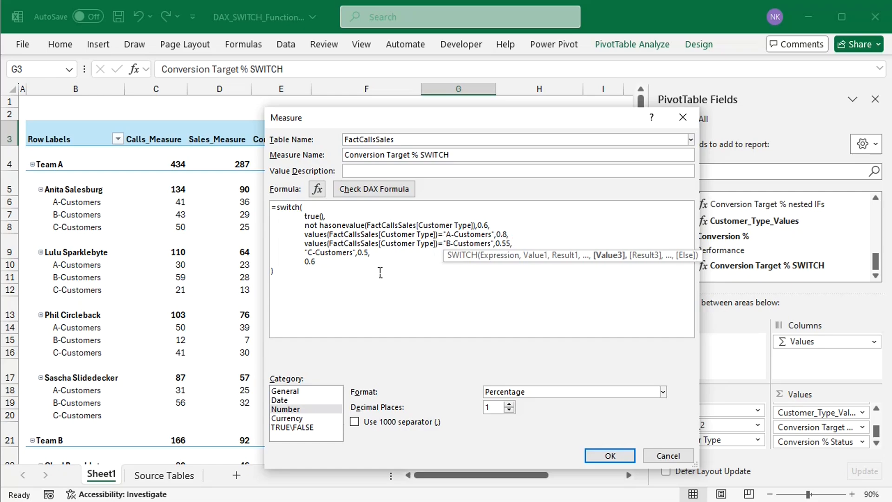
Step: Replace the "C-Customers" pair and the 0.6 else result with the single else result 0.5, and save the measure
click(372, 255)
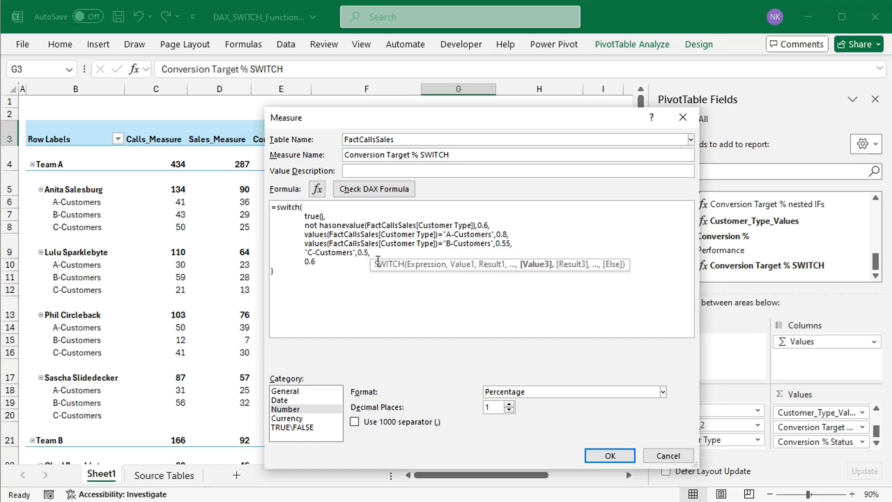
key(BackSpace)
key(BackSpace)
key(BackSpace)
key(BackSpace)
key(BackSpace)
key(BackSpace)
key(BackSpace)
key(BackSpace)
key(BackSpace)
key(BackSpace)
key(BackSpace)
key(BackSpace)
key(BackSpace)
key(BackSpace)
key(BackSpace)
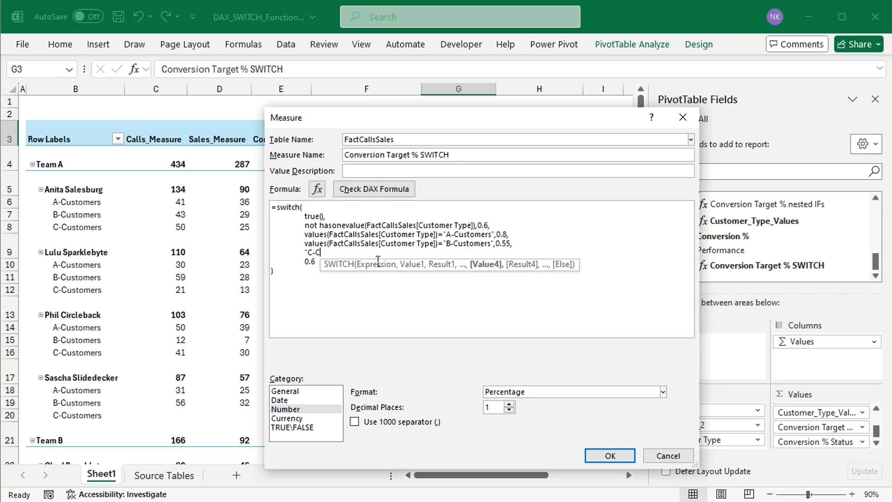
key(BackSpace)
key(BackSpace)
key(BackSpace)
key(BackSpace)
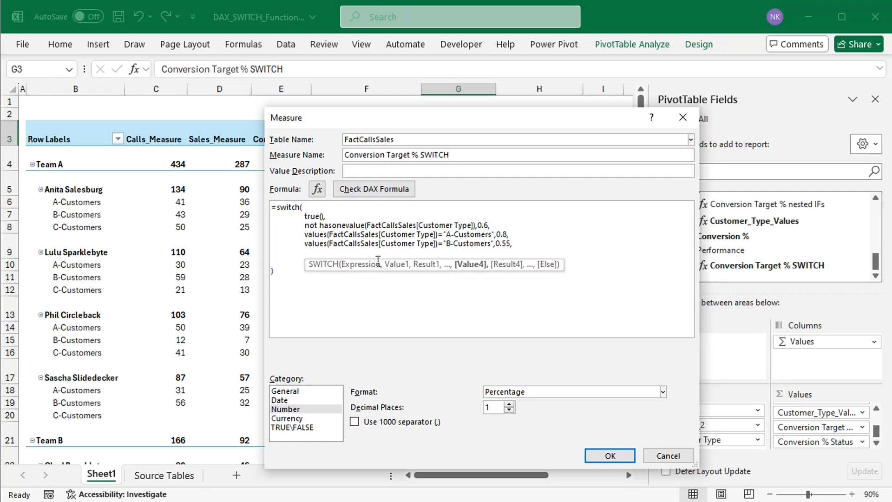
text(0.6)
key(BackSpace)
key(BackSpace)
text(.5)
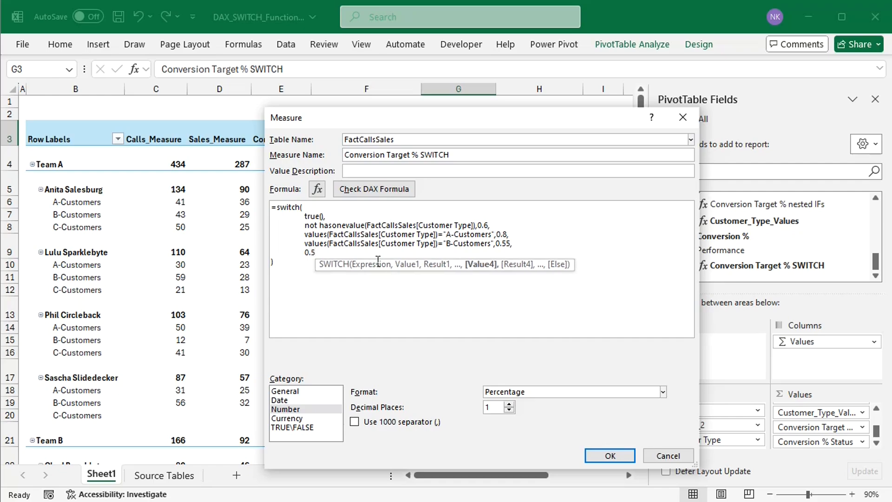
click(292, 272)
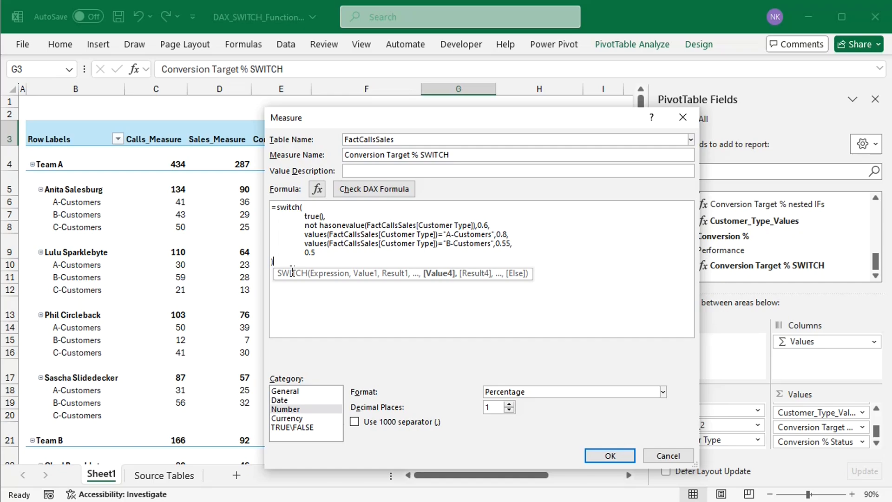
click(608, 456)
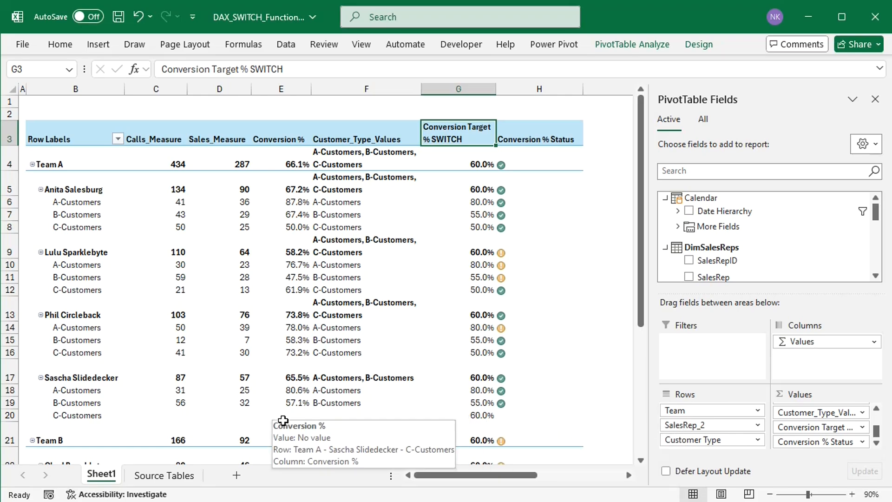
Step: Open the Conversion Target % SWITCH measure for editing and enlarge its dialog to fit the whole formula
click(551, 45)
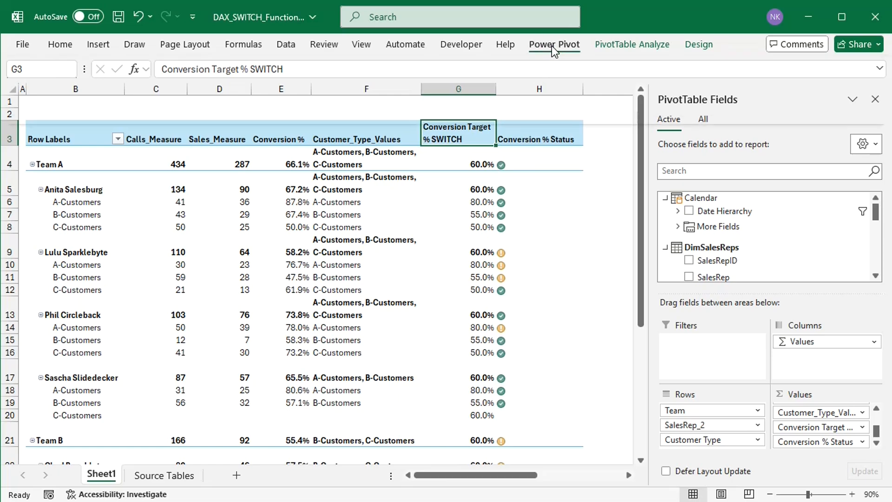
click(65, 100)
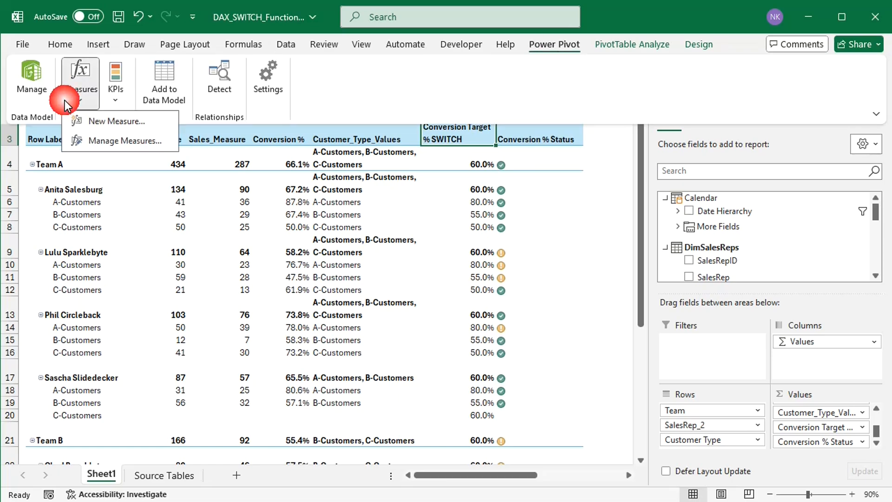
click(101, 138)
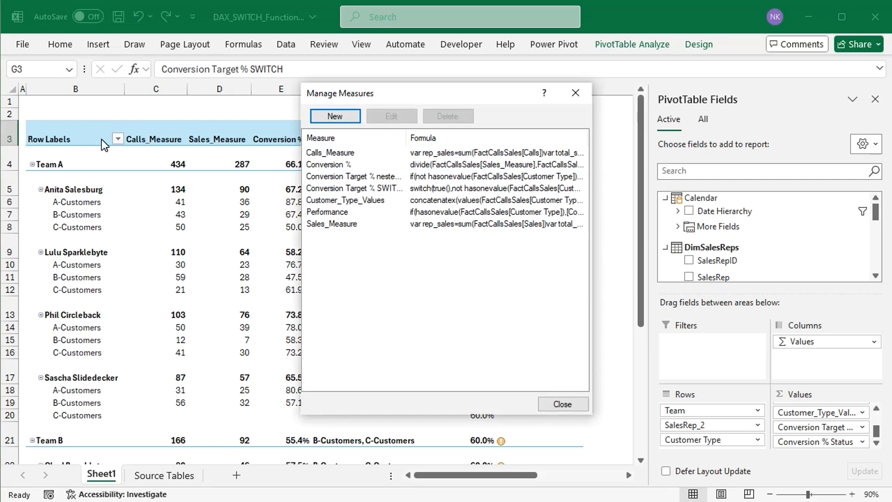
click(370, 188)
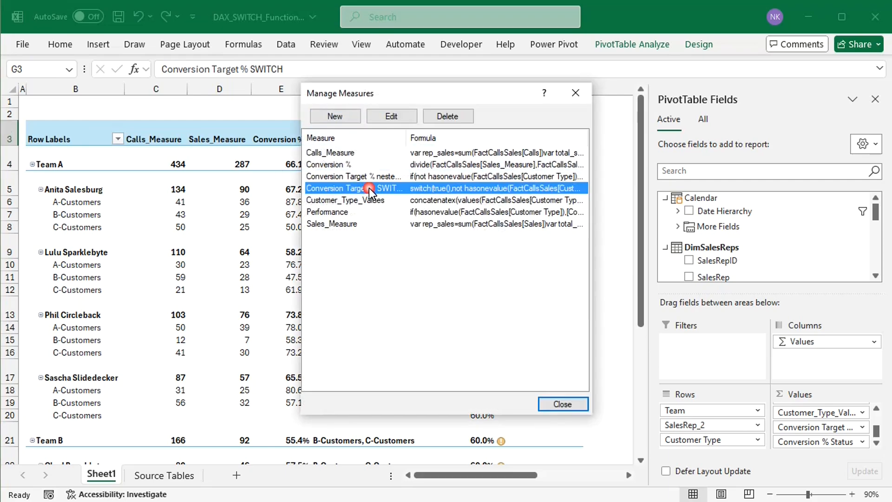
click(394, 117)
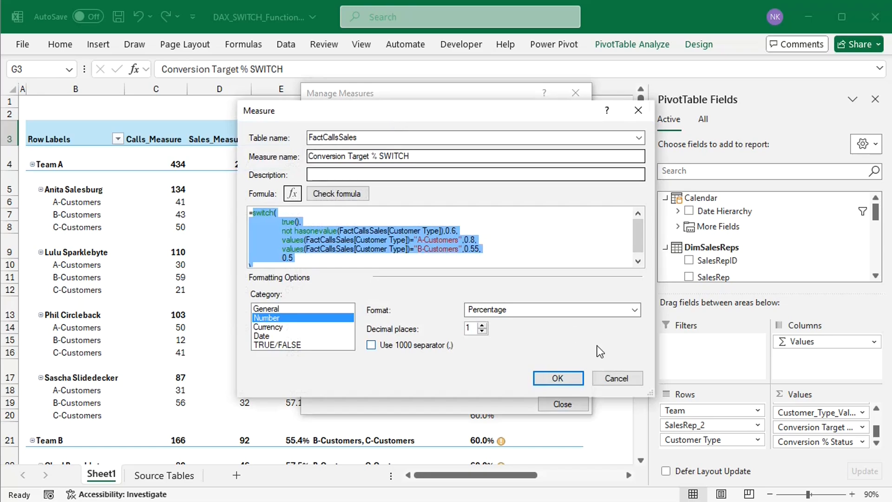
drag(654, 395, 668, 410)
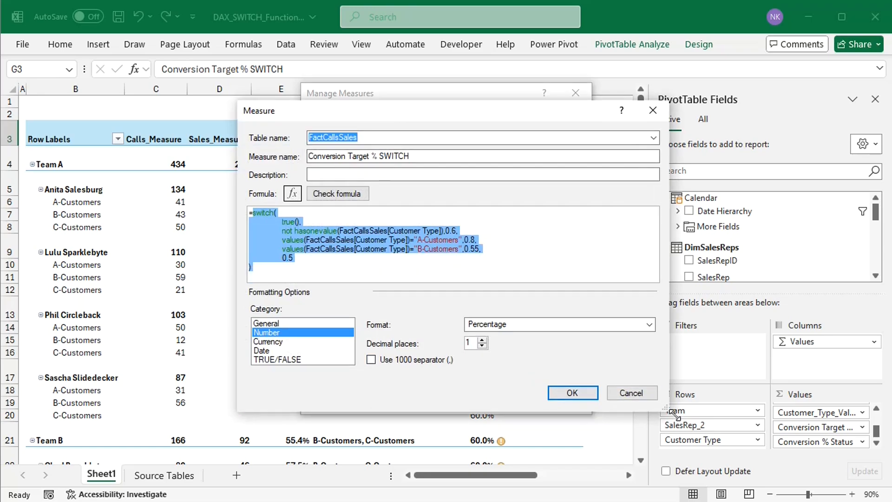
Step: Replace the final 0.5 else result with the condition pair values(FactCallsSales[Customer Type])="C-Customers",0.5
click(303, 265)
key(BackSpace)
key(BackSpace)
key(BackSpace)
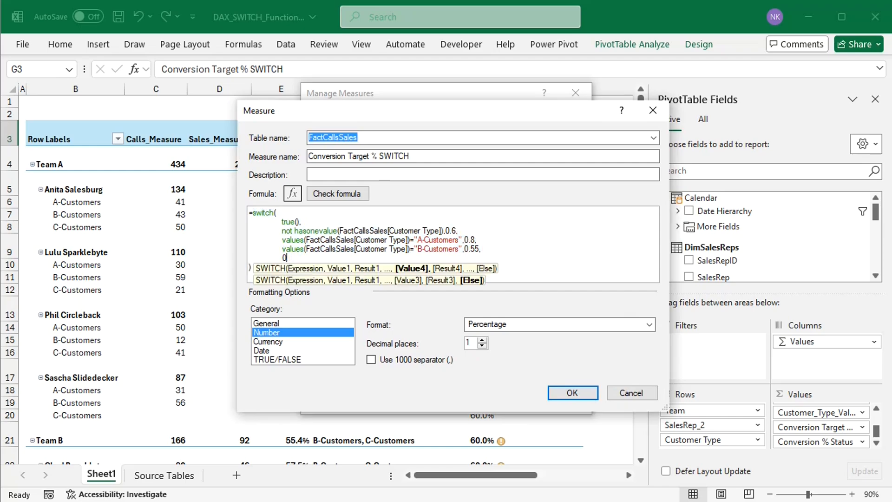
text(val)
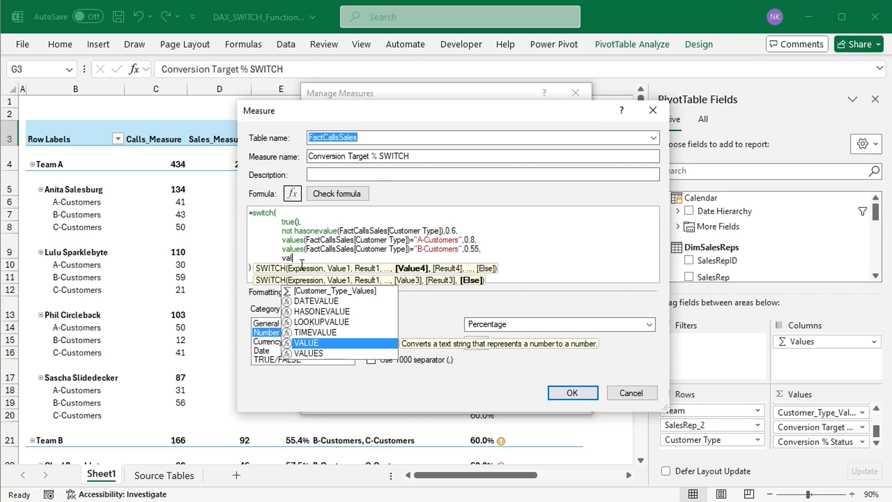
text(ues(cu)
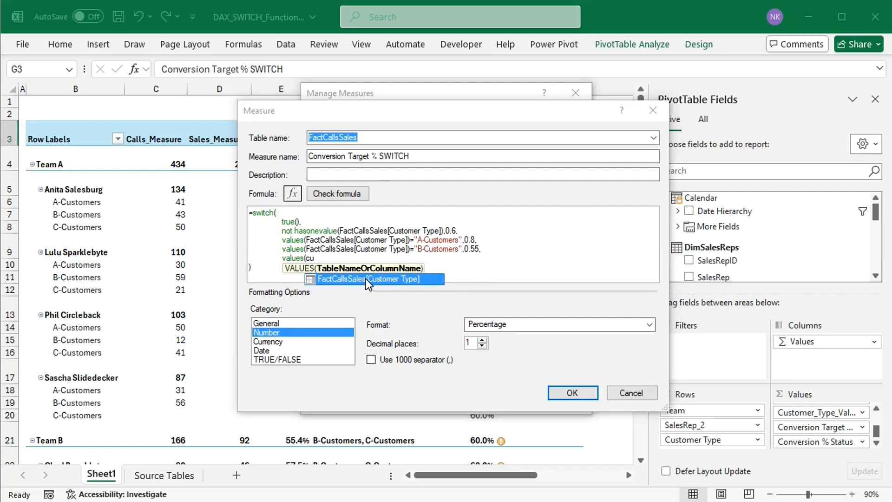
double_click(366, 279)
text())
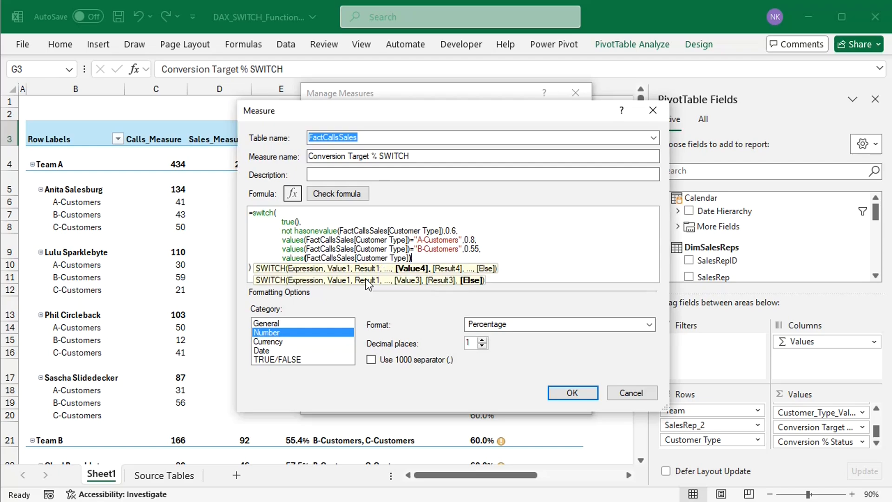
text(="C)
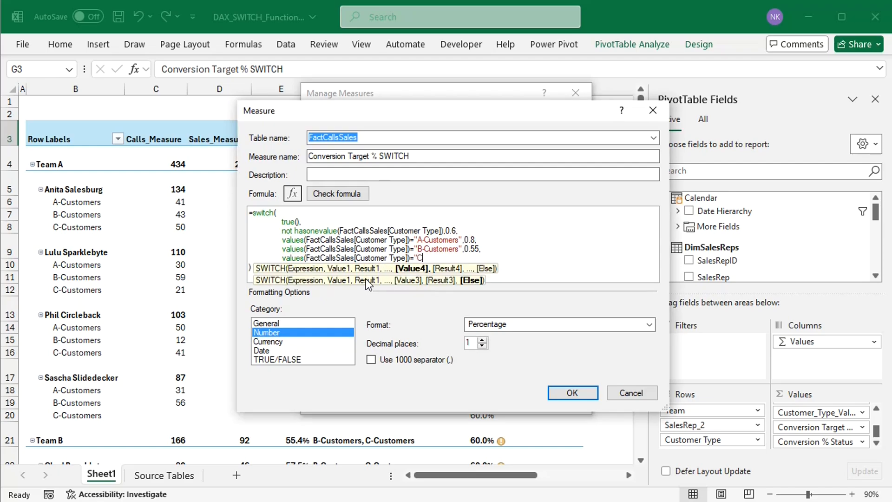
text(-Customers",0.5)
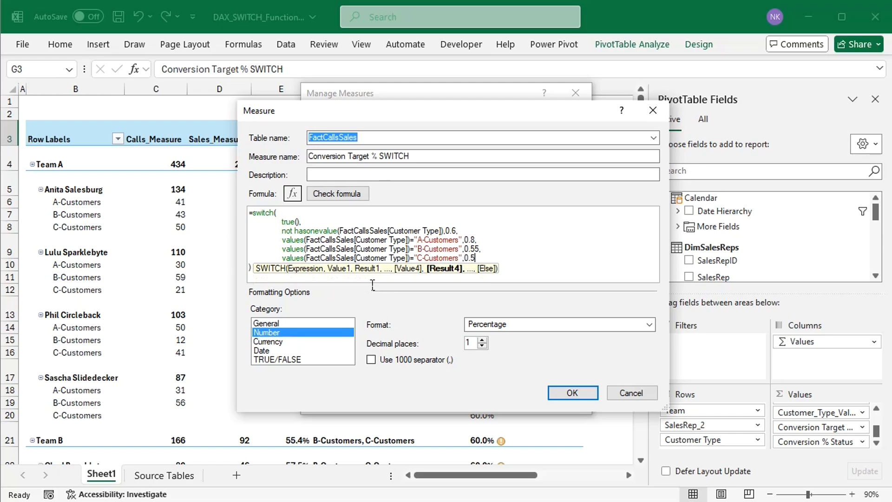
Step: Extend the not hasonevalue condition with && [Conversion %]>0, save the measure and close the measure list
click(445, 231)
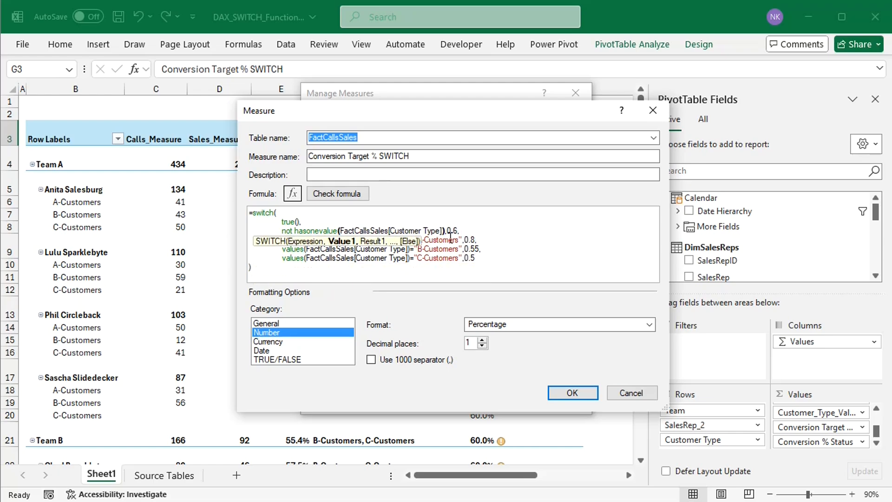
text(,)
text(&& [)
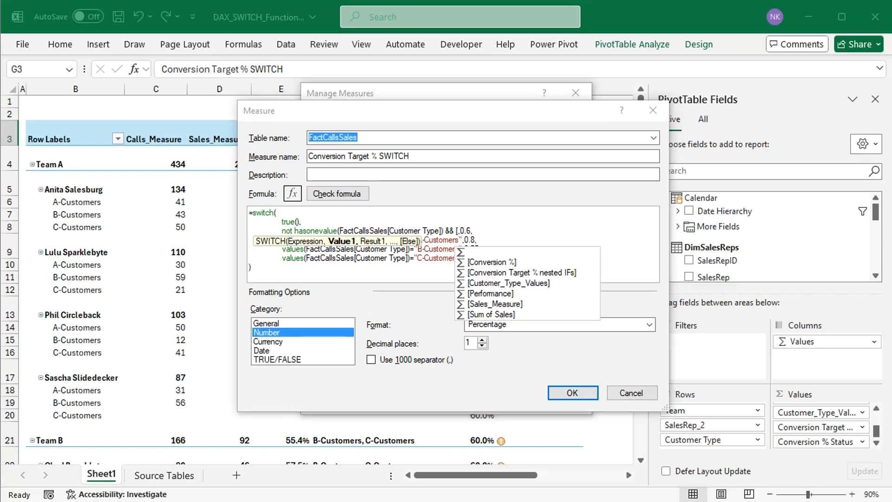
text(con)
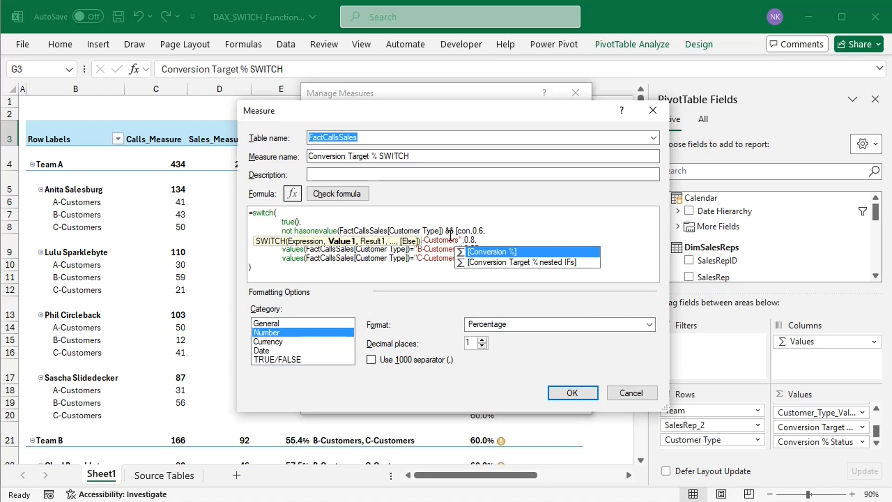
double_click(492, 251)
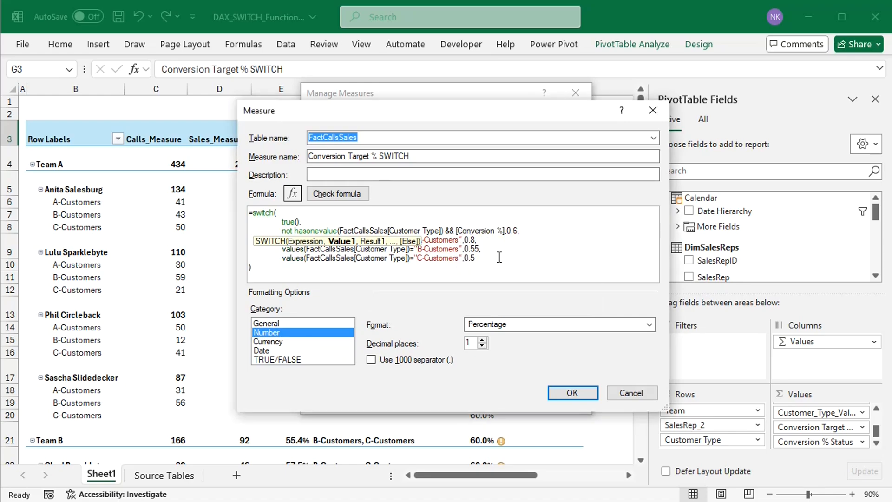
text(>0)
click(564, 392)
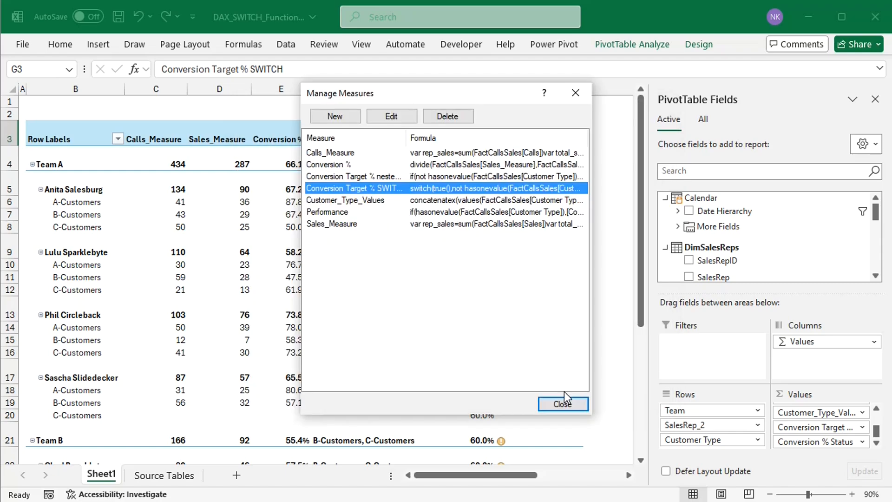
click(564, 401)
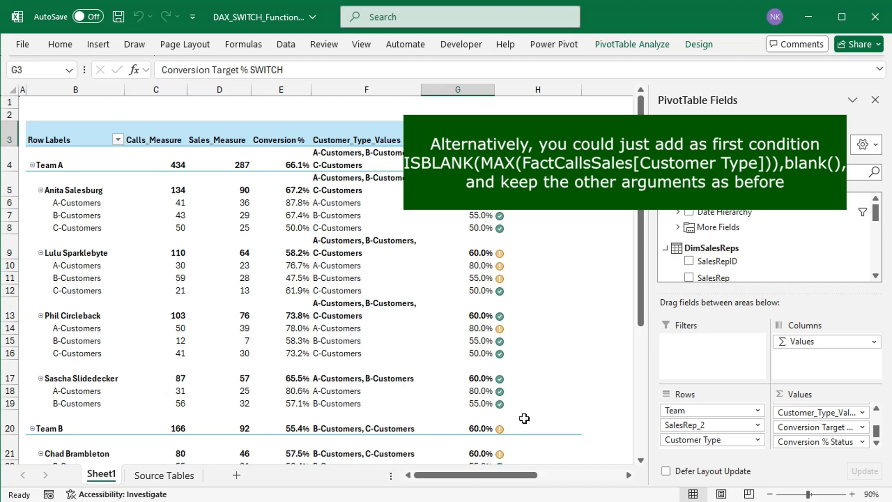
mouse_move(524, 419)
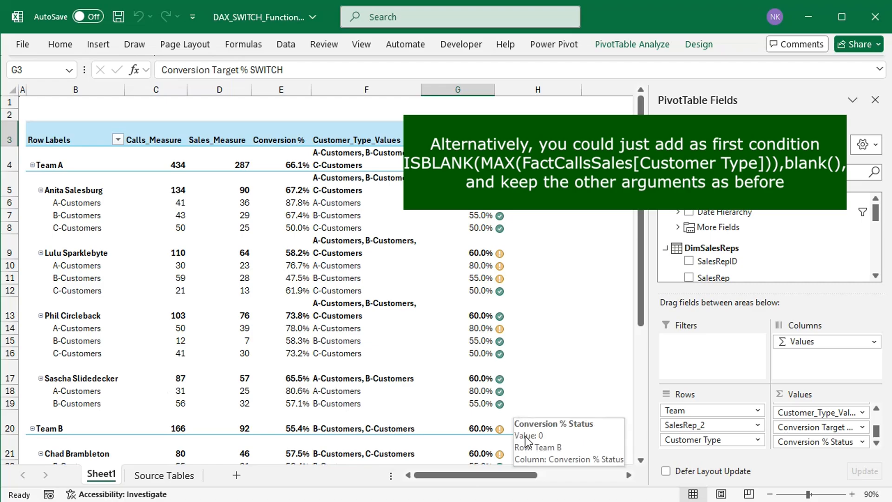